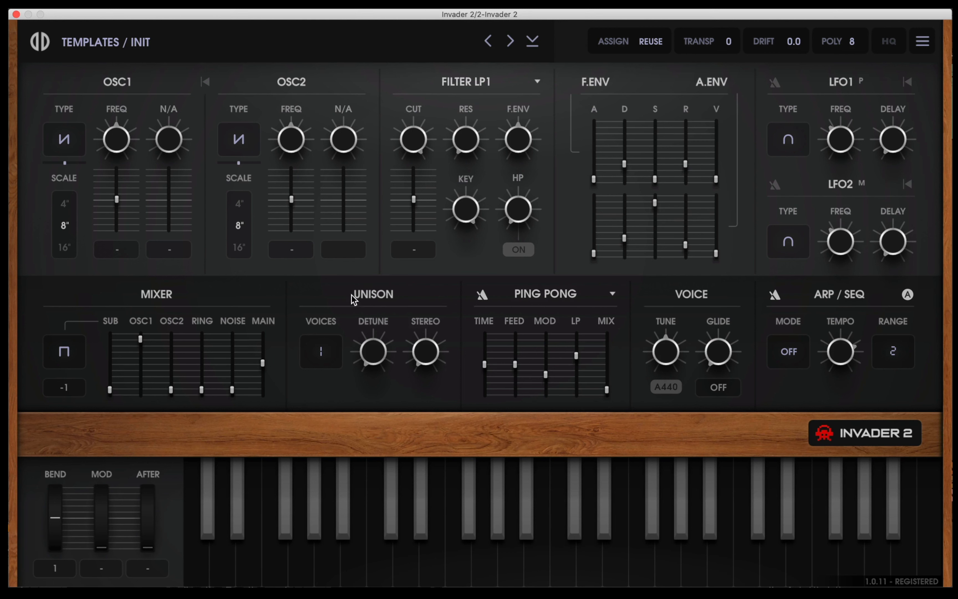
Review the filter types, filter modulation and high-pass controls, and delay effect types, keeping Filter LP1 and Ping Pong
click(537, 84)
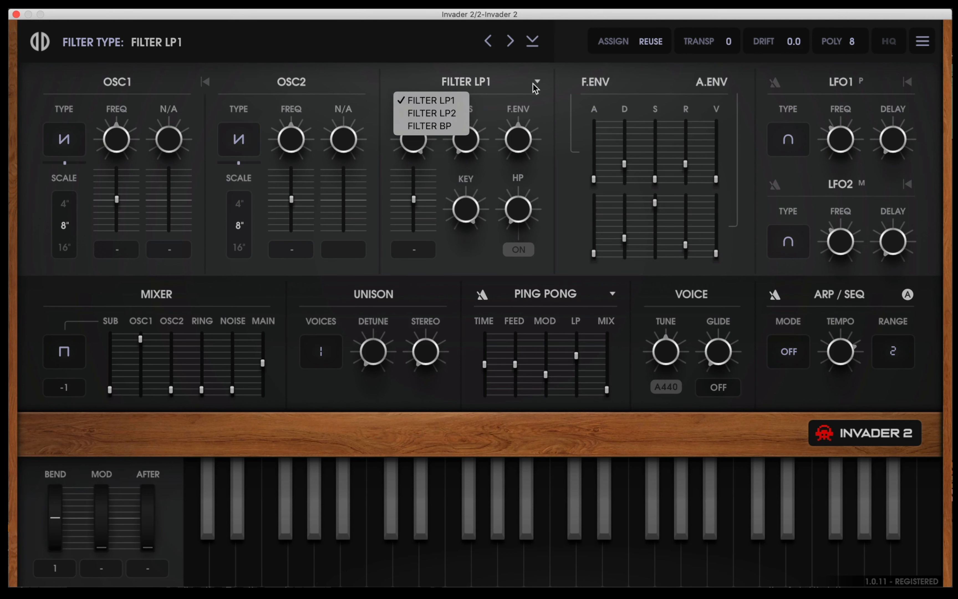
click(506, 110)
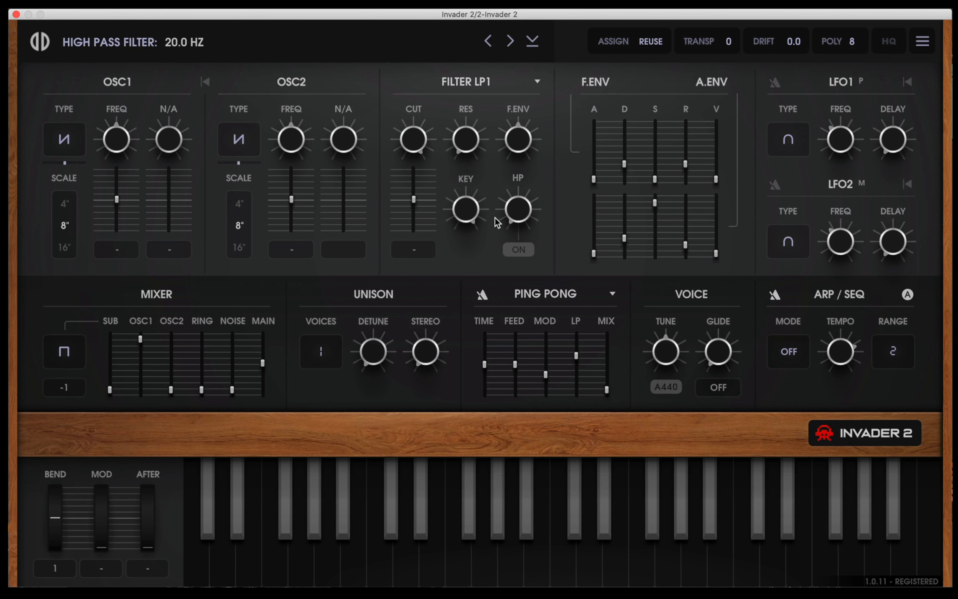
click(413, 251)
click(515, 250)
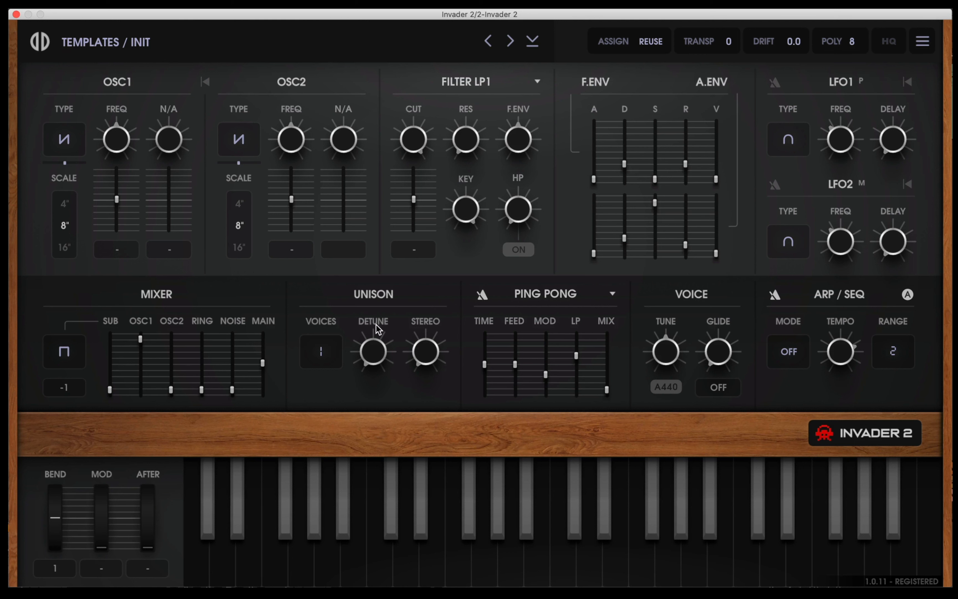
click(594, 295)
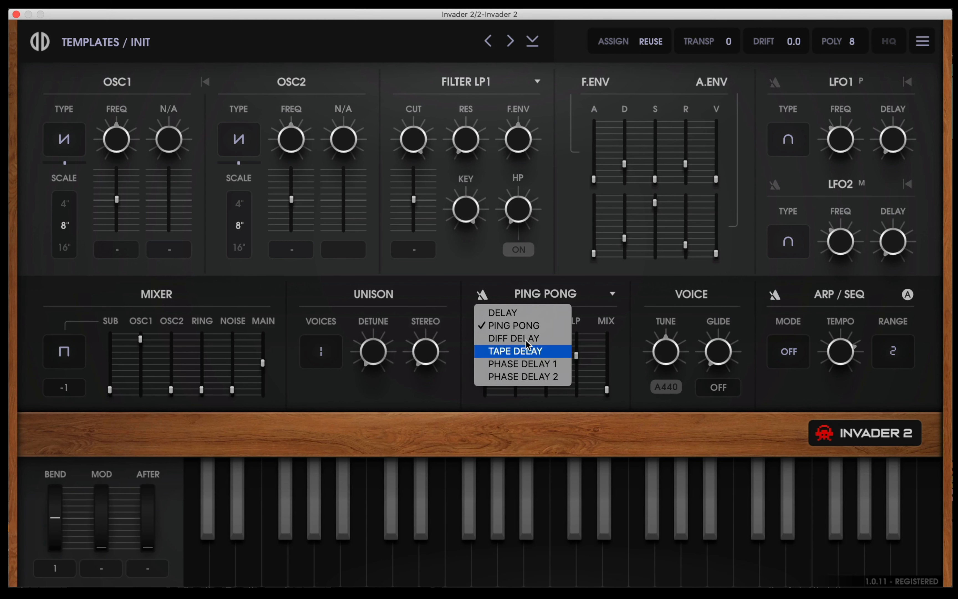
click(514, 325)
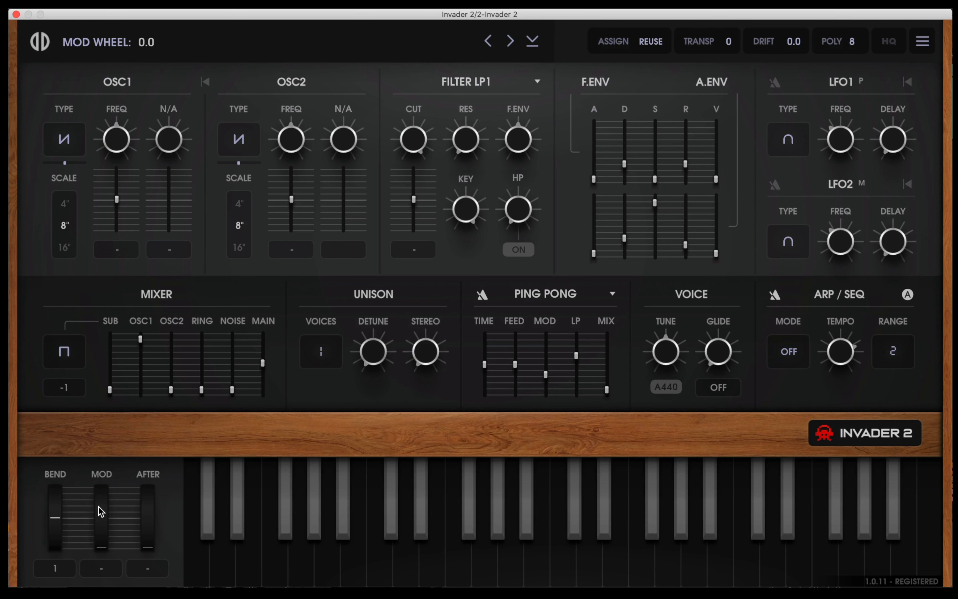
Try out the mod wheel and raise the aftertouch wheel to 100.0
click(100, 515)
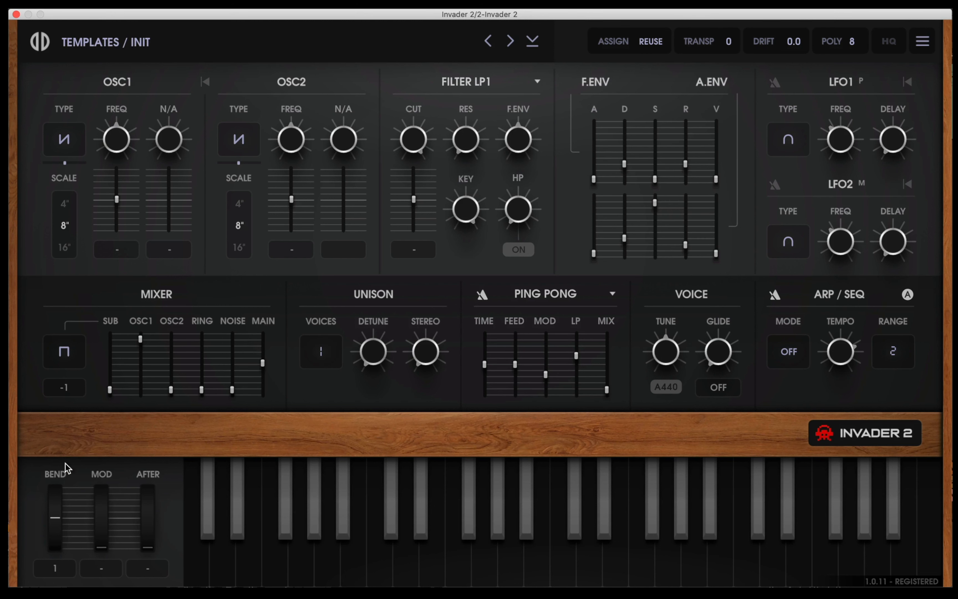
drag(148, 546, 147, 489)
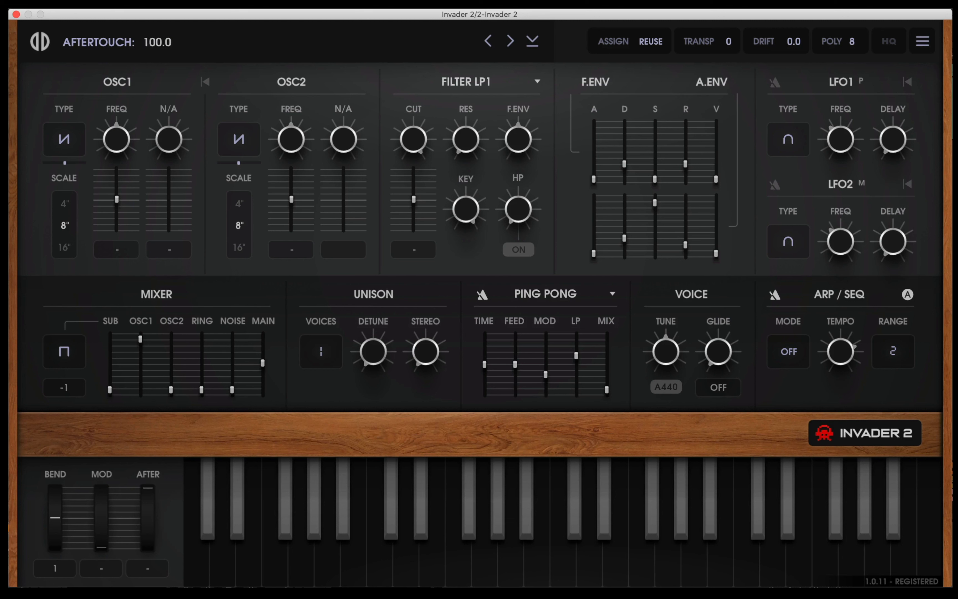
Set the voice assignment to New voice for each note
click(633, 44)
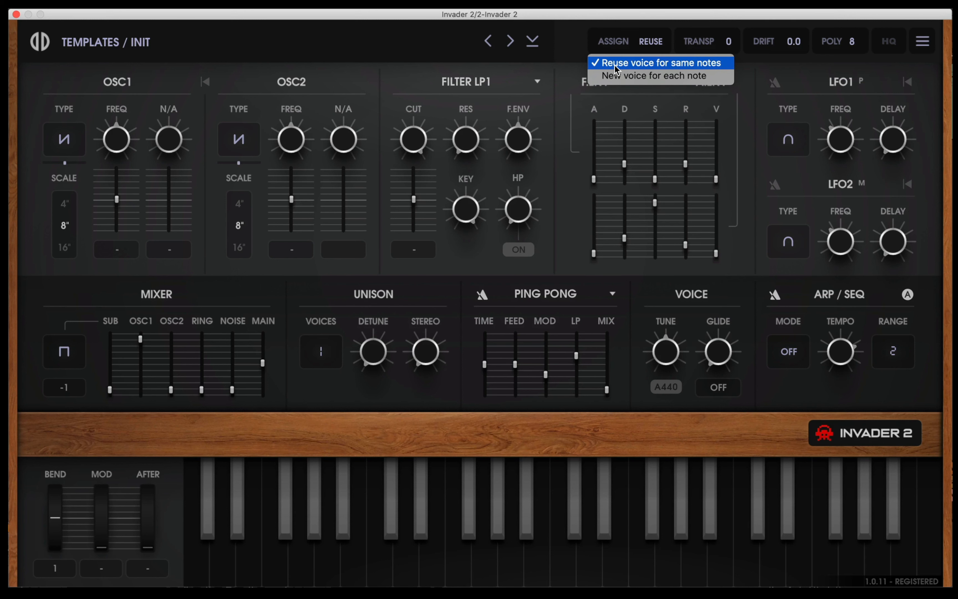
click(634, 75)
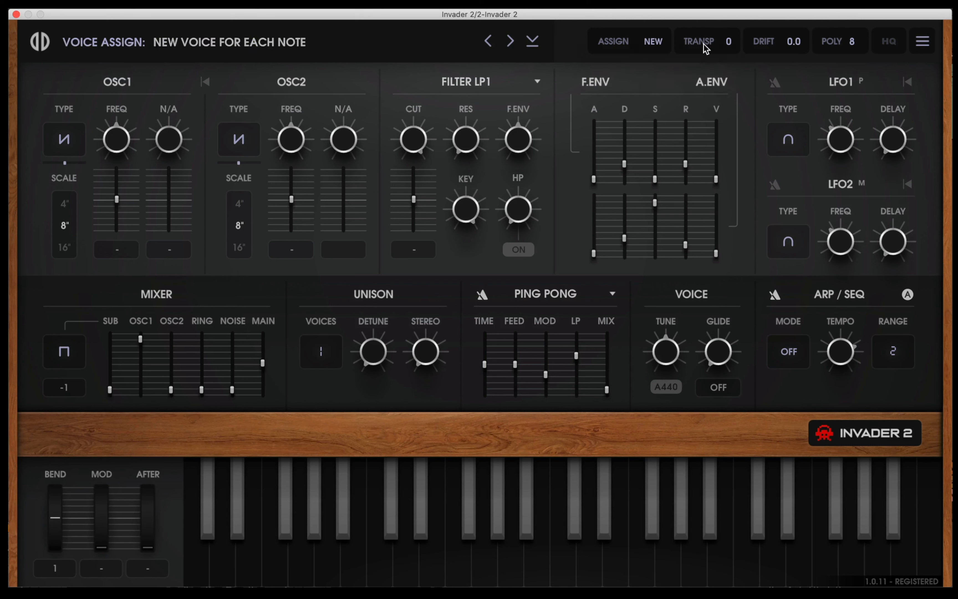
Try the transpose and drift controls, raising the drift and resetting it to 0.0
click(708, 43)
click(775, 39)
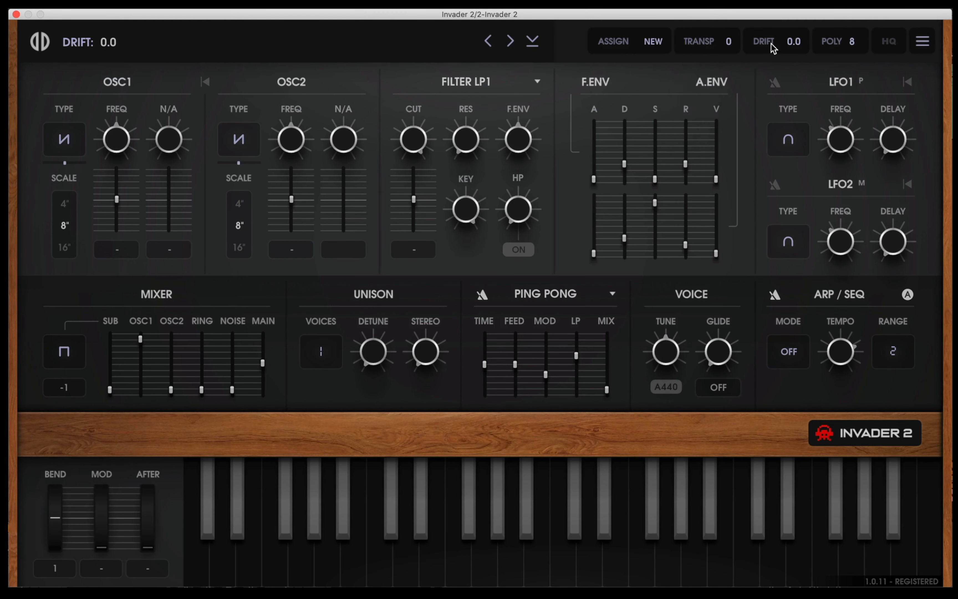
drag(777, 32, 778, 4)
double_click(790, 41)
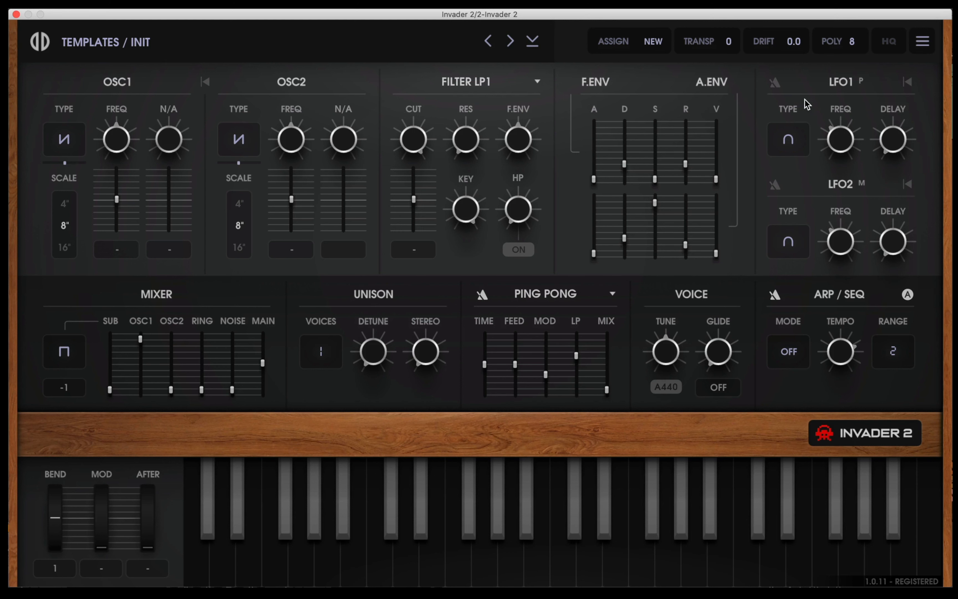
Check the available polyphony counts and switch the sound quality to high
click(850, 43)
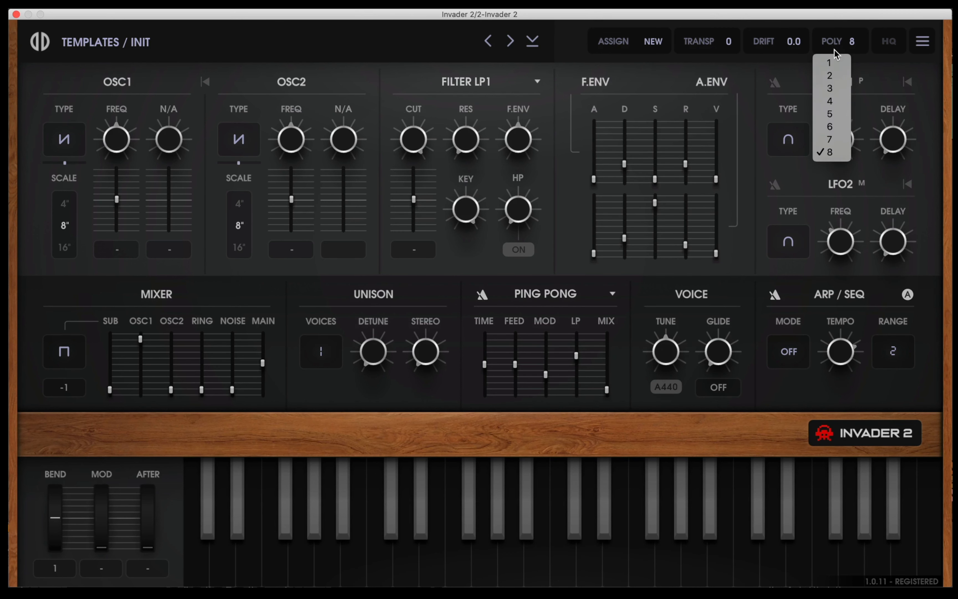
click(836, 53)
click(890, 46)
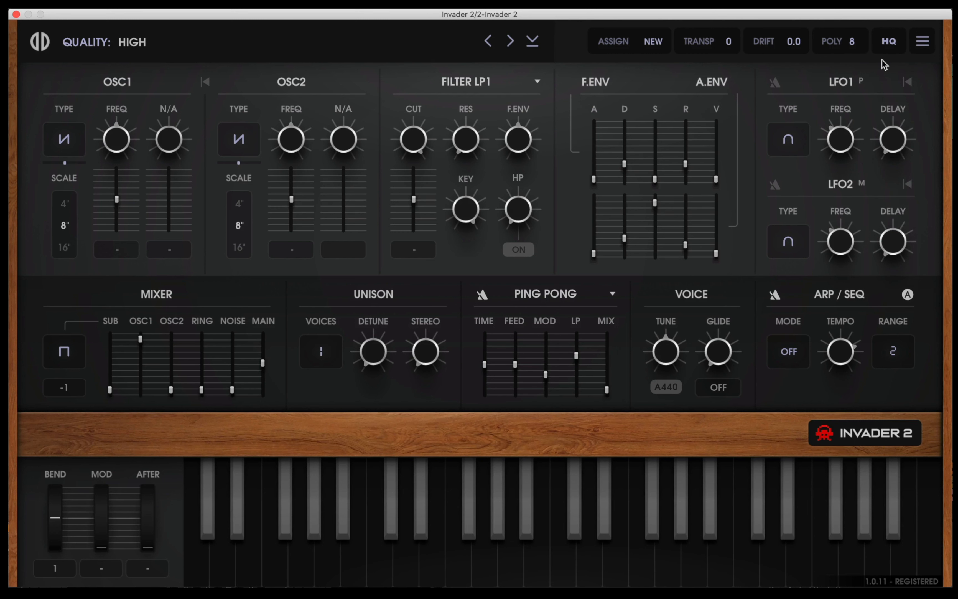
click(891, 47)
click(890, 47)
click(891, 47)
Look through the synth's general options, including the UI size entry, and close the list
click(922, 41)
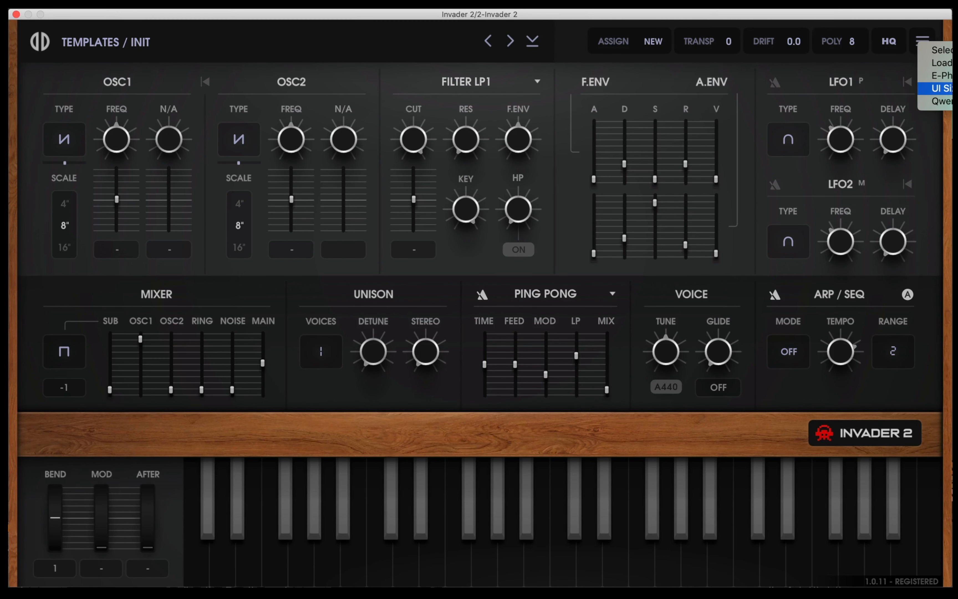
click(800, 71)
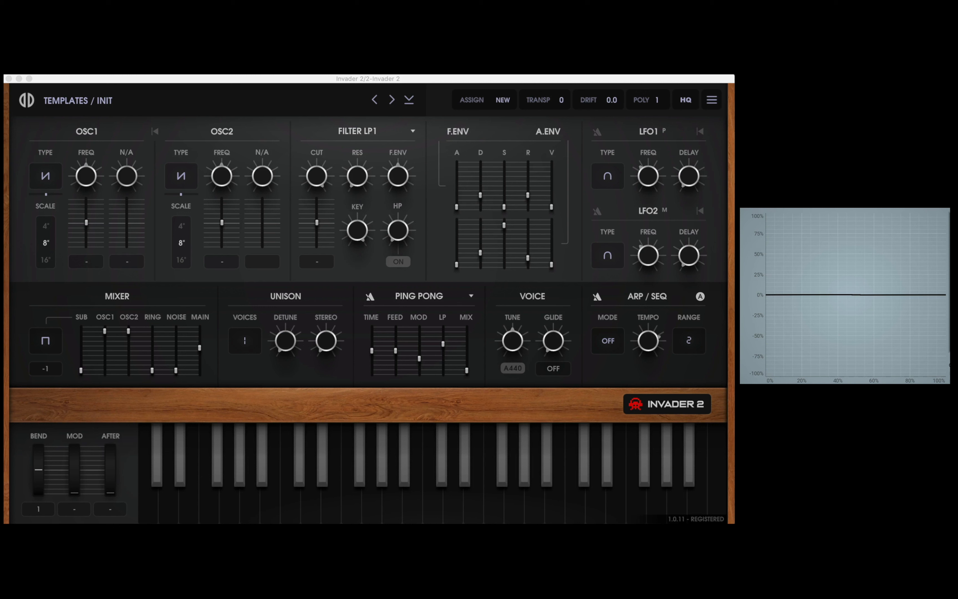
Detune OSC2 slightly against OSC1, trying frequency offsets such as 0.06 ST and 0.16 ST while watching the waveform
mouse_move(129, 330)
mouse_down()
mouse_move(131, 375)
mouse_move(129, 331)
mouse_up()
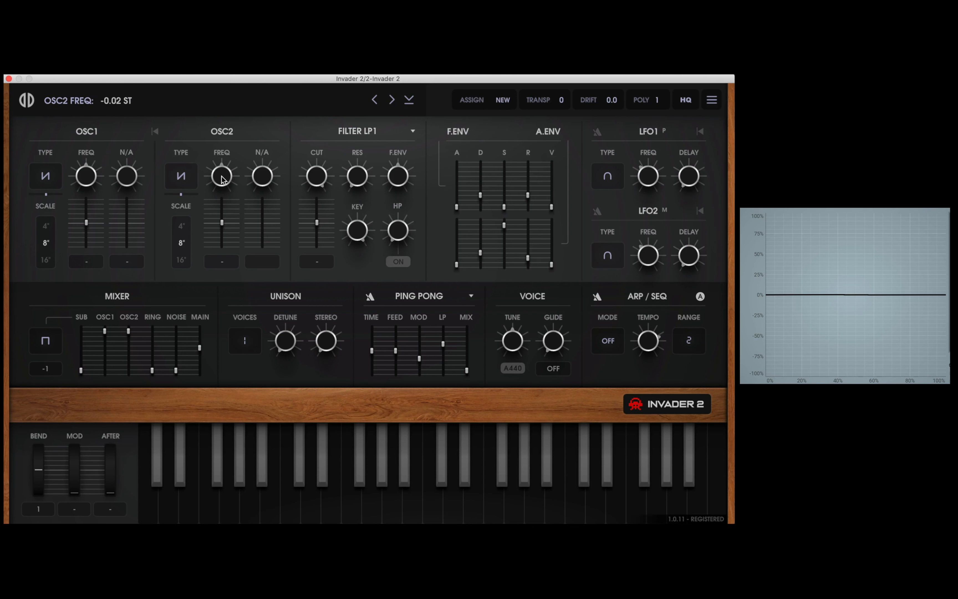
scroll(223, 179, up, 2)
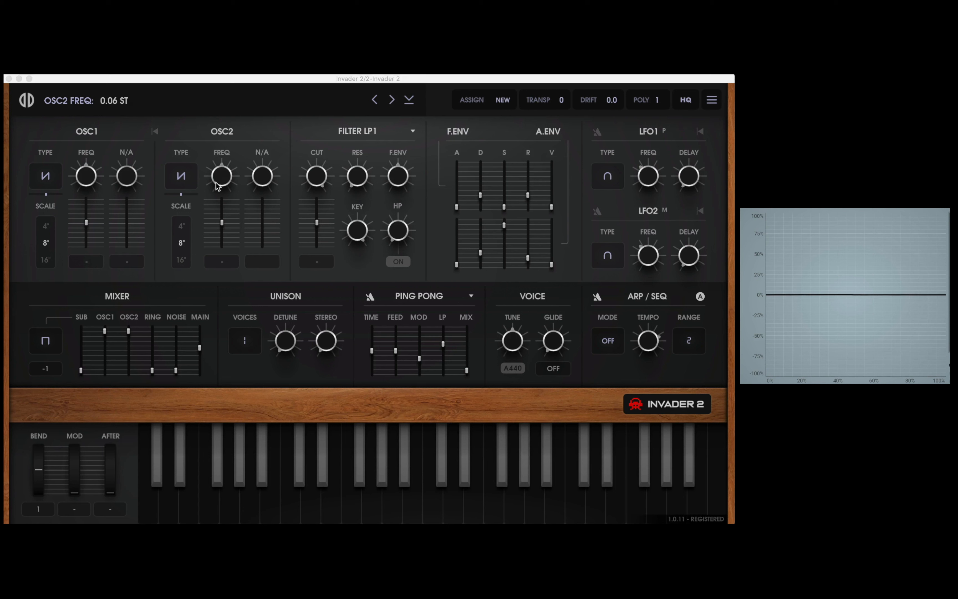
double_click(225, 189)
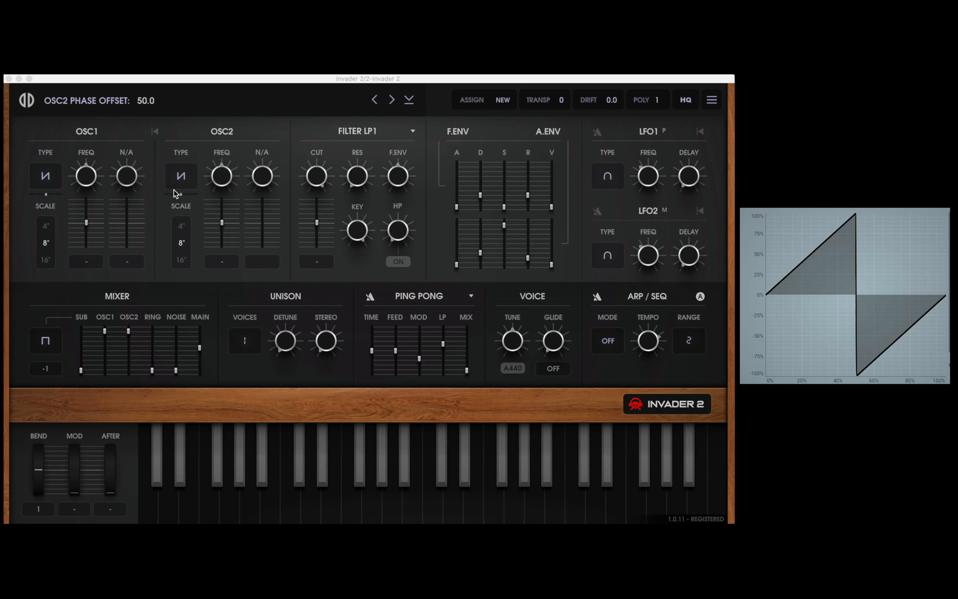
click(220, 179)
drag(220, 179, 220, 174)
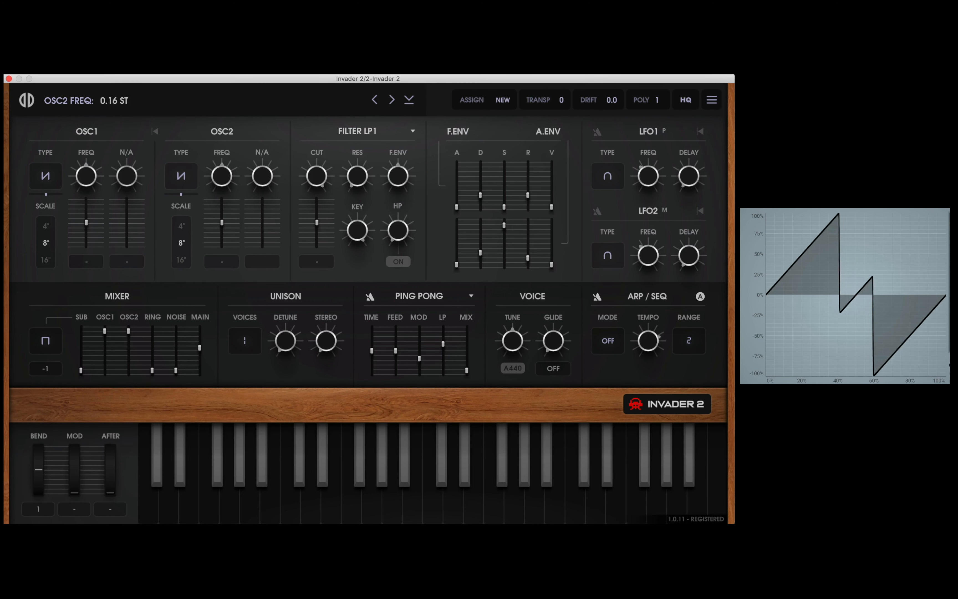
drag(220, 174, 220, 173)
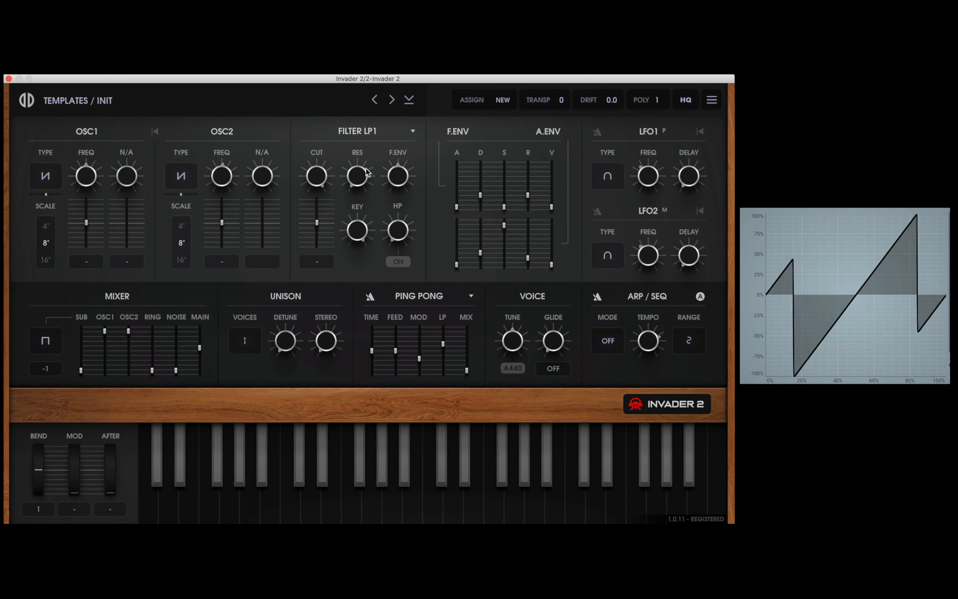
Raise the filter resonance and sweep the LP1 cutoff down to about 23.9
drag(357, 175, 357, 158)
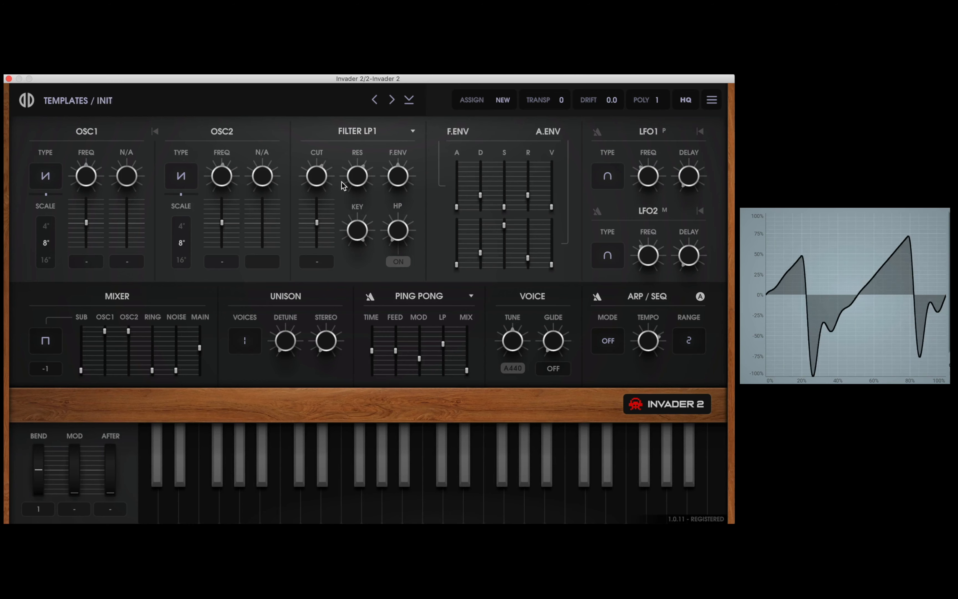
drag(350, 183, 321, 182)
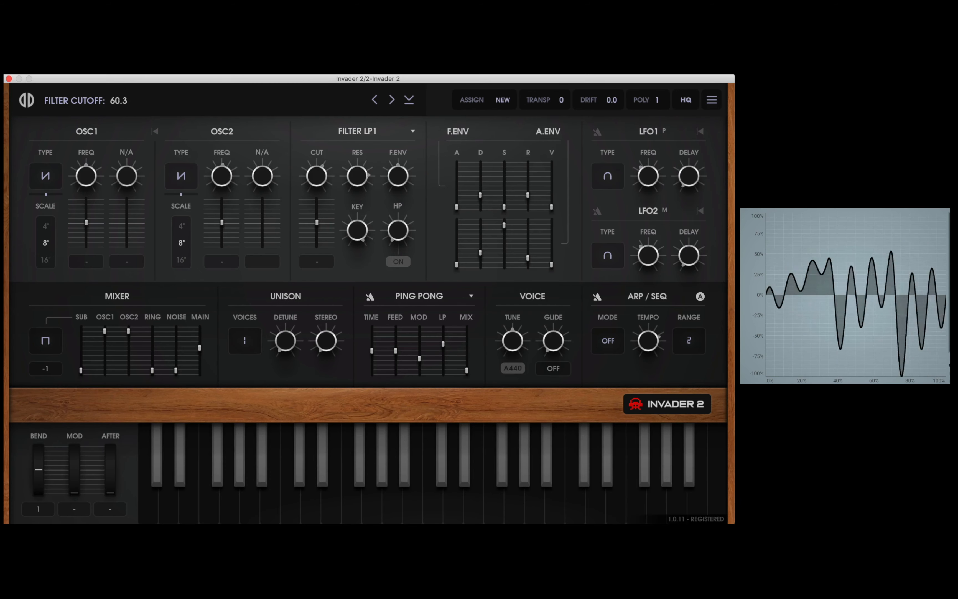
drag(317, 176, 317, 168)
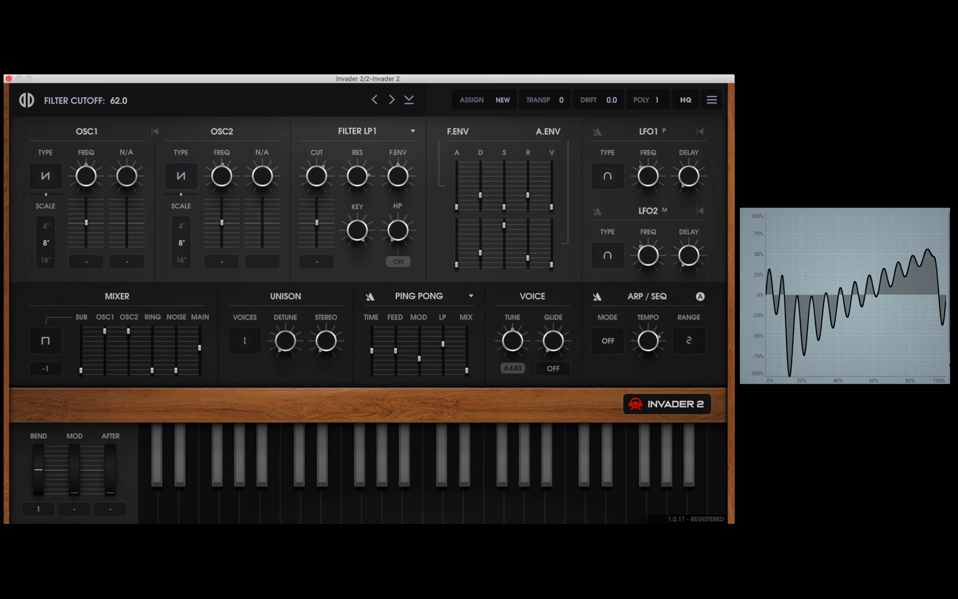
drag(316, 176, 317, 177)
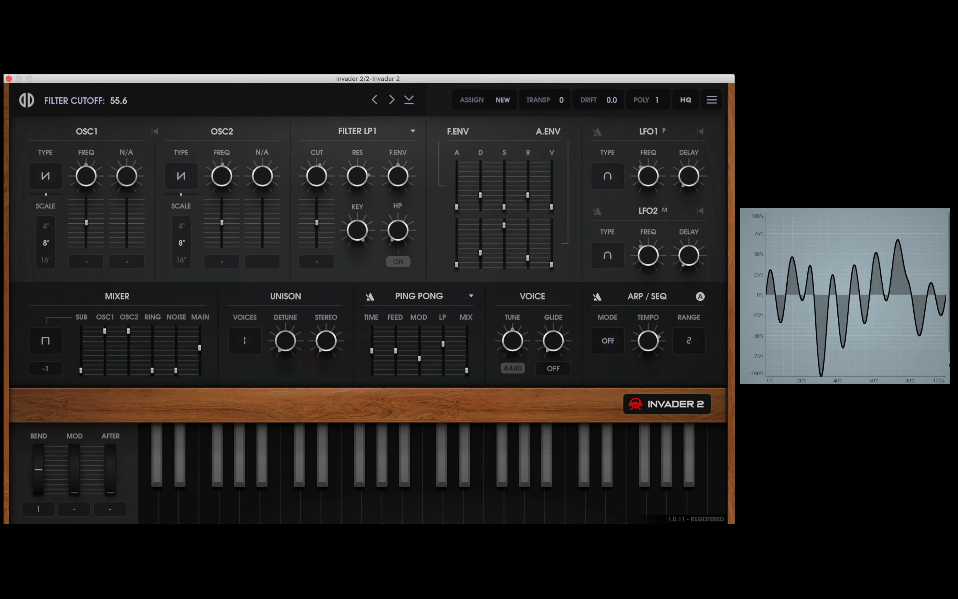
drag(317, 177, 317, 180)
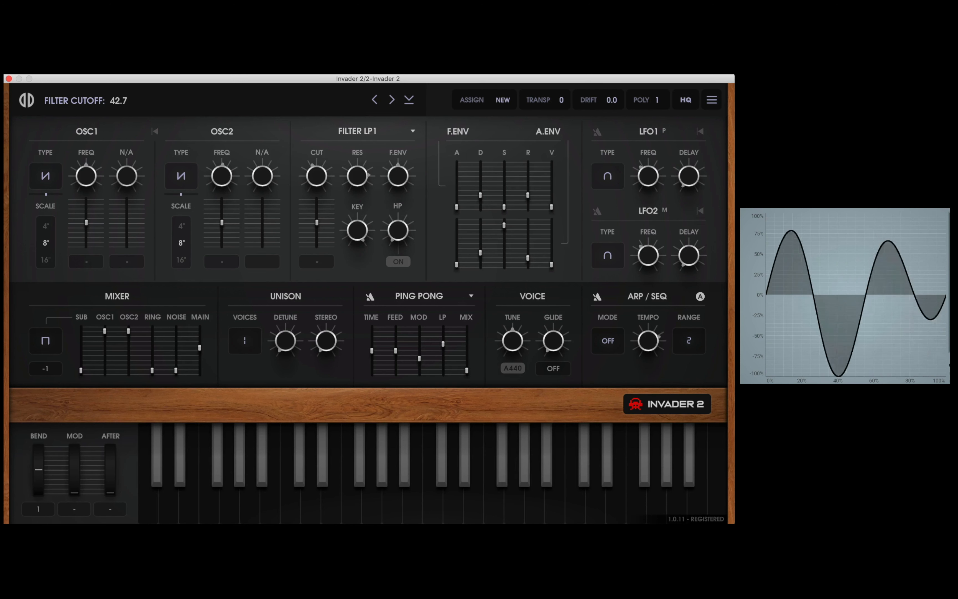
drag(316, 179, 316, 179)
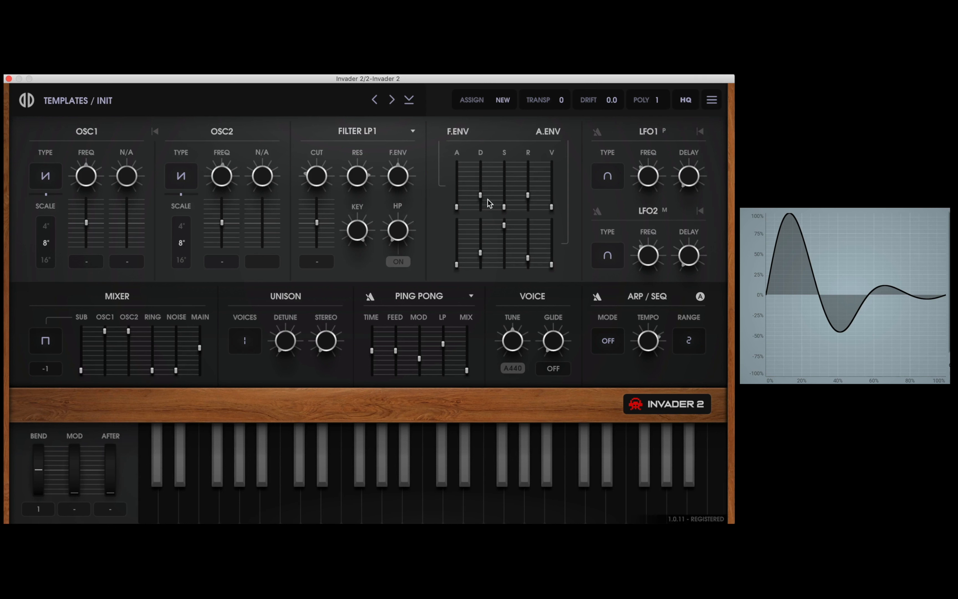
Lengthen the decay and release of the filter and amp envelopes, with an amp decay of about 955 ms
drag(480, 194, 480, 192)
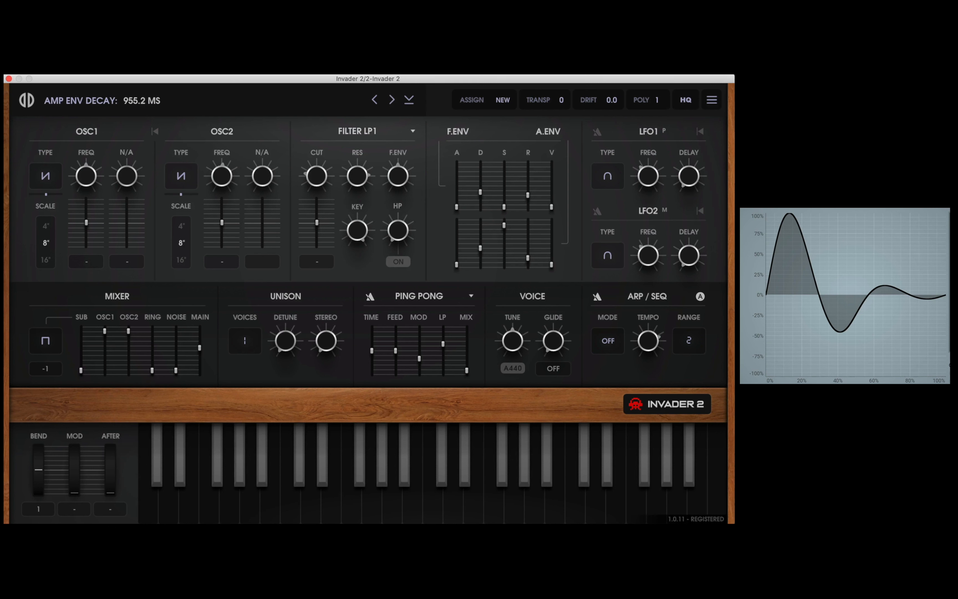
drag(528, 257, 528, 242)
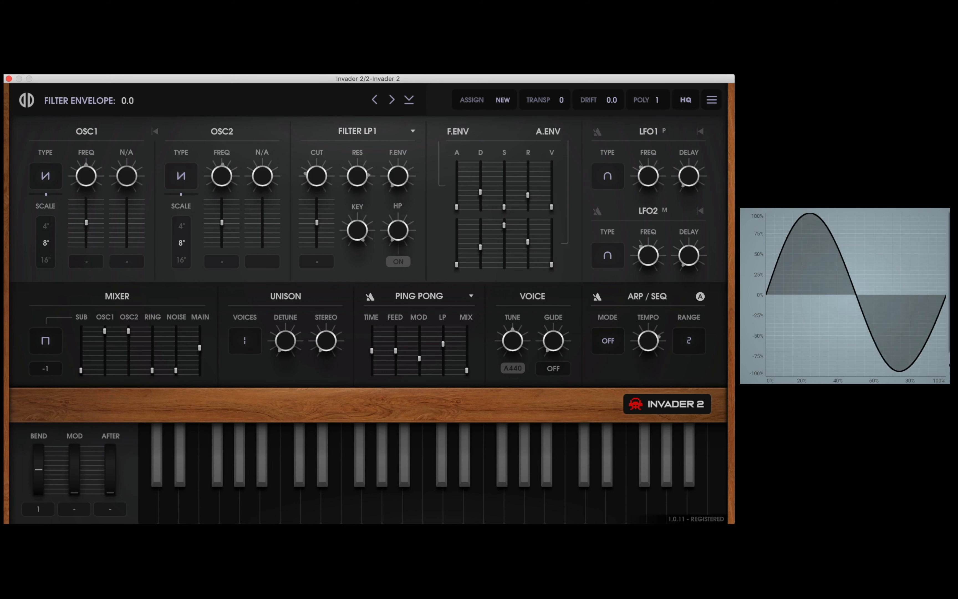
drag(528, 195, 527, 186)
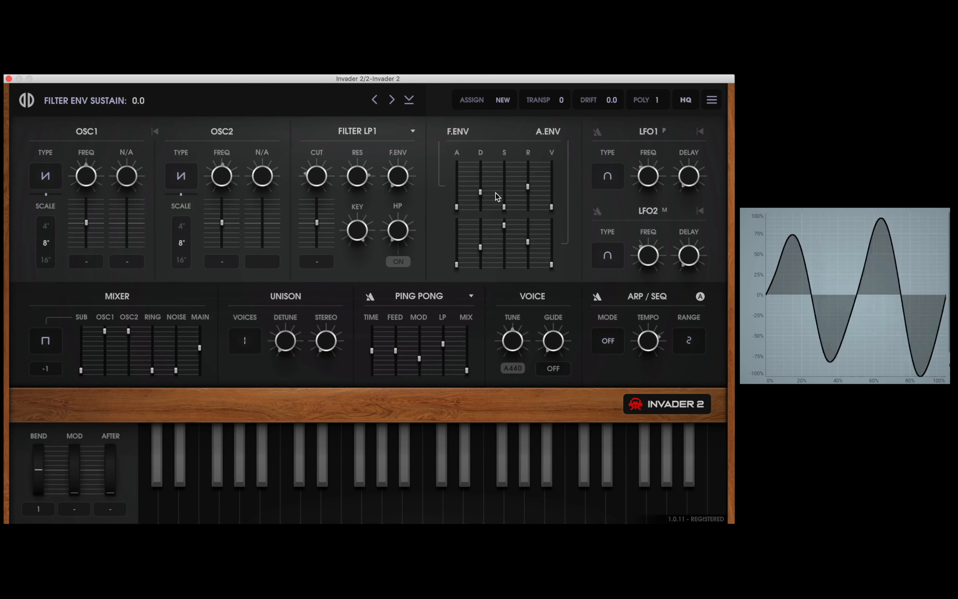
drag(528, 242, 528, 238)
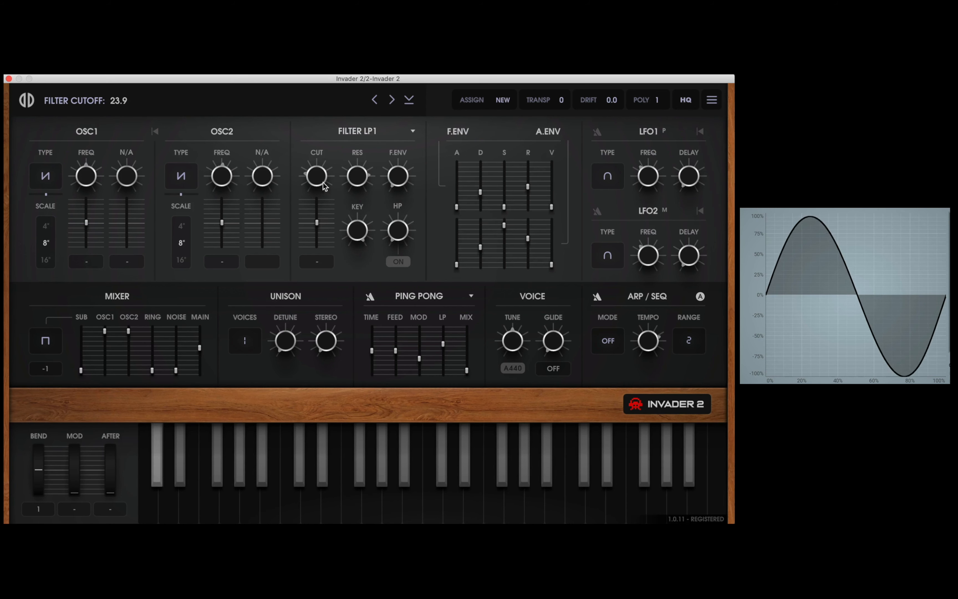
Sweep the filter cutoff while notes play and raise it to about 49
drag(323, 186, 323, 168)
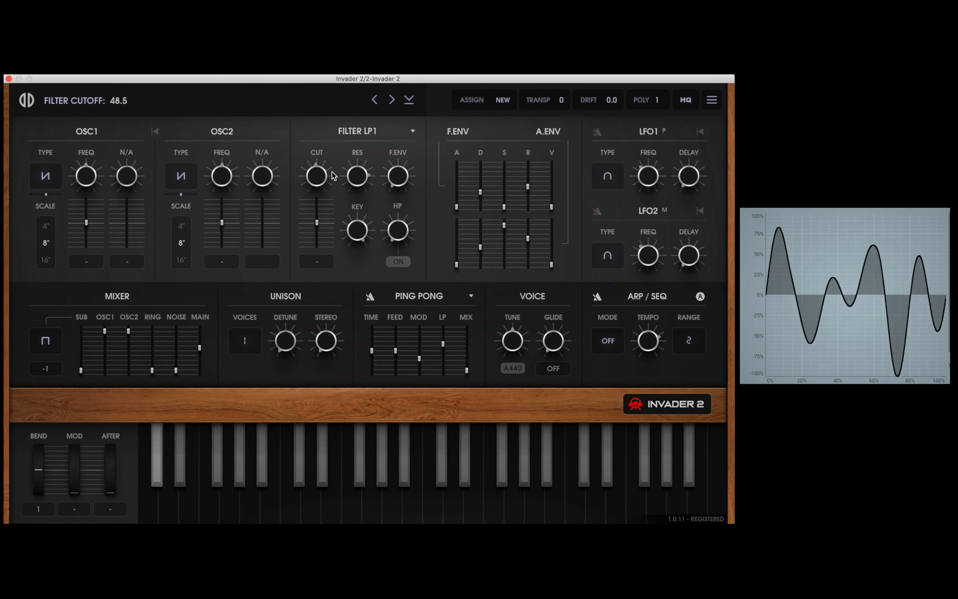
drag(322, 183, 323, 178)
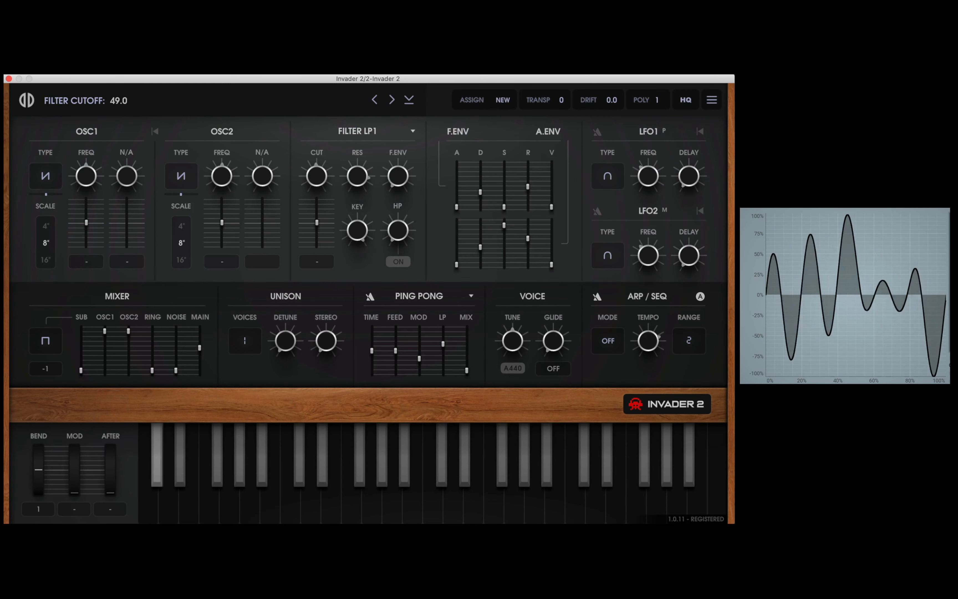
mouse_move(323, 180)
mouse_down()
mouse_move(323, 159)
mouse_move(322, 185)
mouse_move(351, 171)
mouse_move(319, 176)
mouse_up()
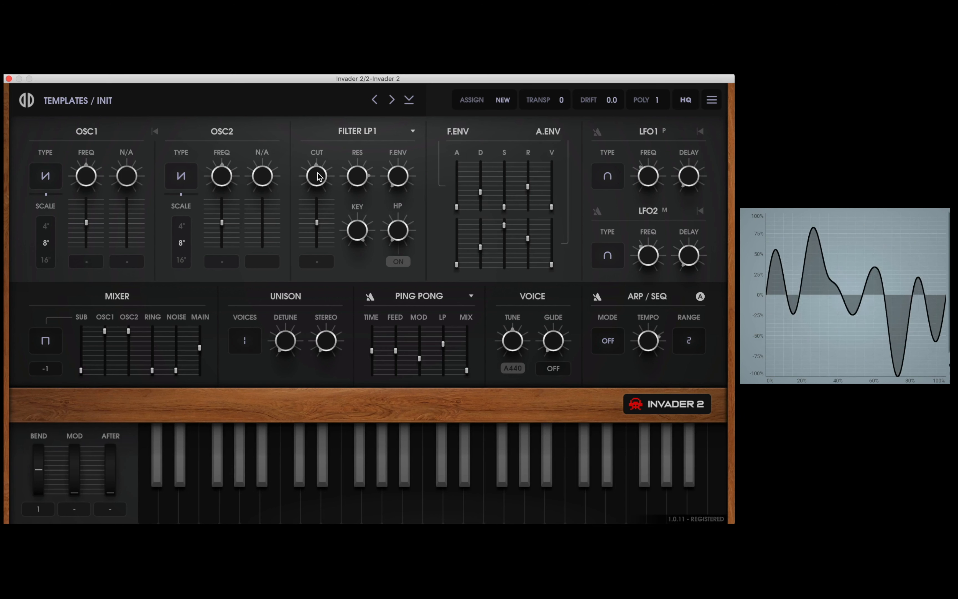
Shorten the amp envelope release slightly and set the polyphony to 8 voices
click(528, 238)
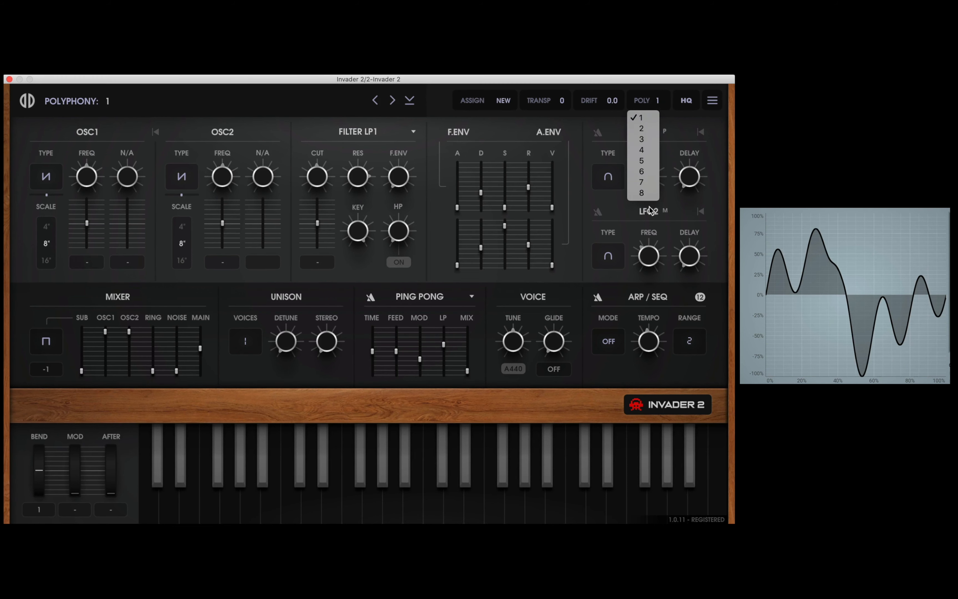
click(648, 195)
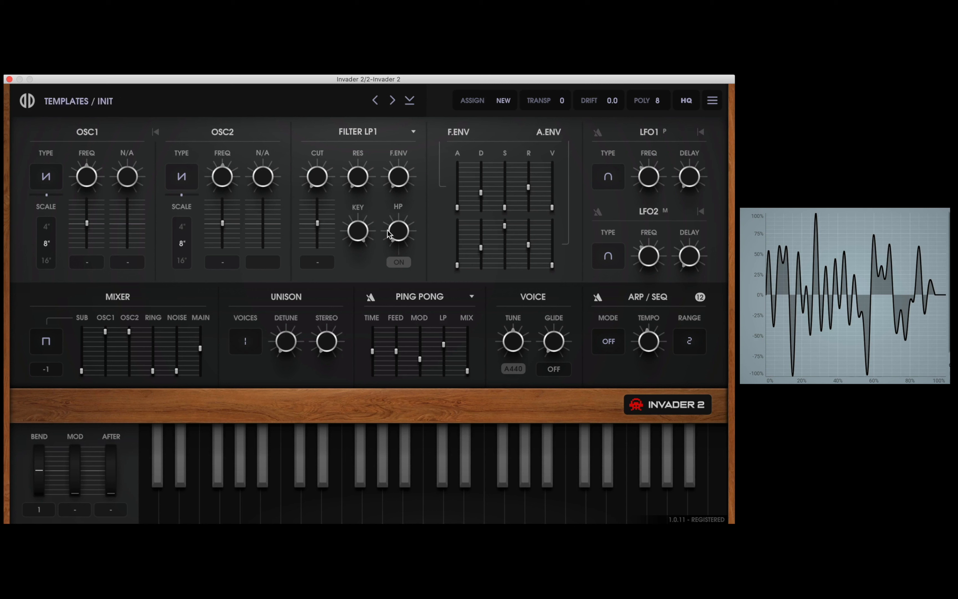
Lower the mixer's main volume and sweep the filter cutoff while notes play
drag(199, 348, 197, 349)
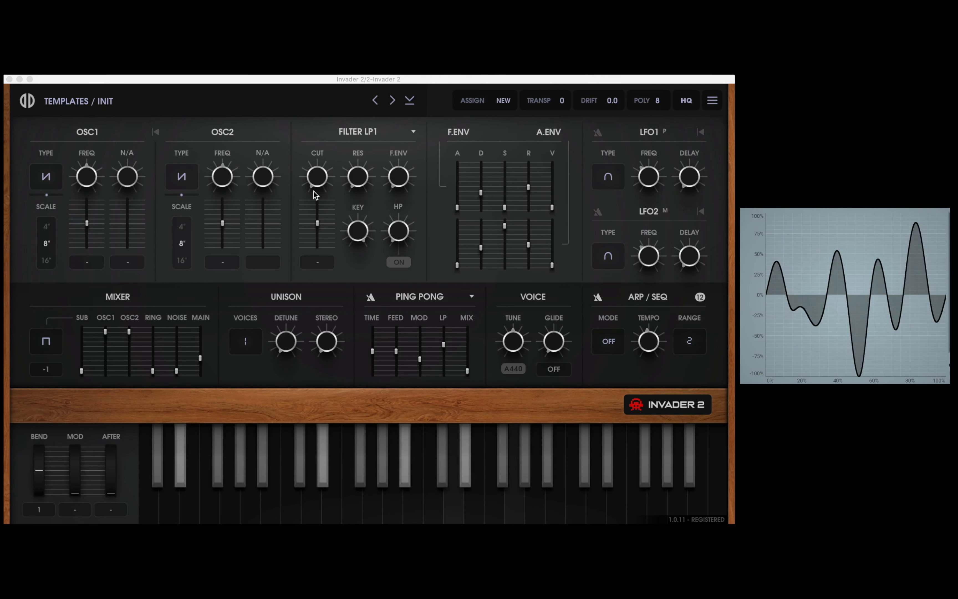
drag(316, 190, 316, 166)
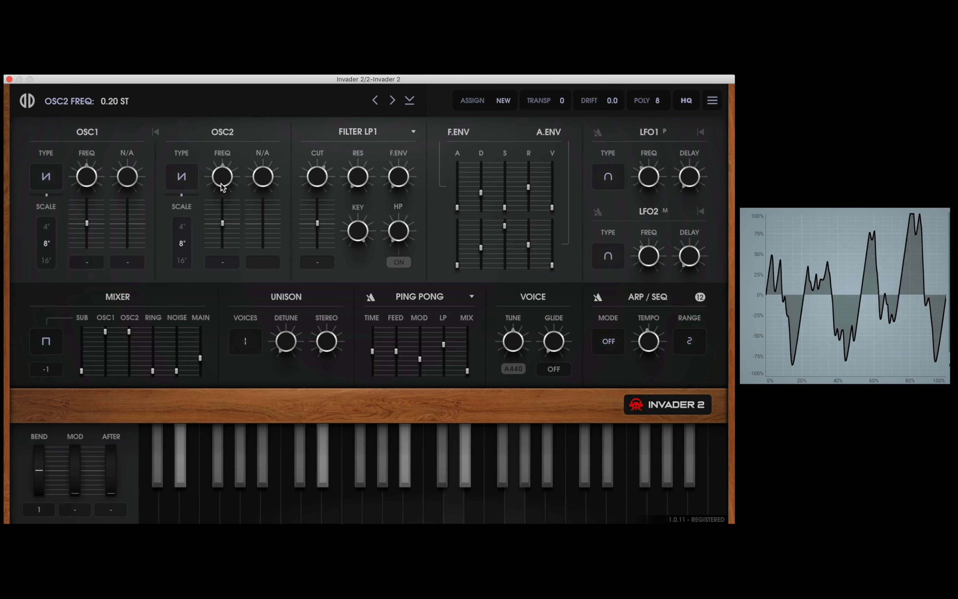
Fine-tune the OSC2 frequency detune and raise the mixer's main level slightly
drag(221, 184, 222, 196)
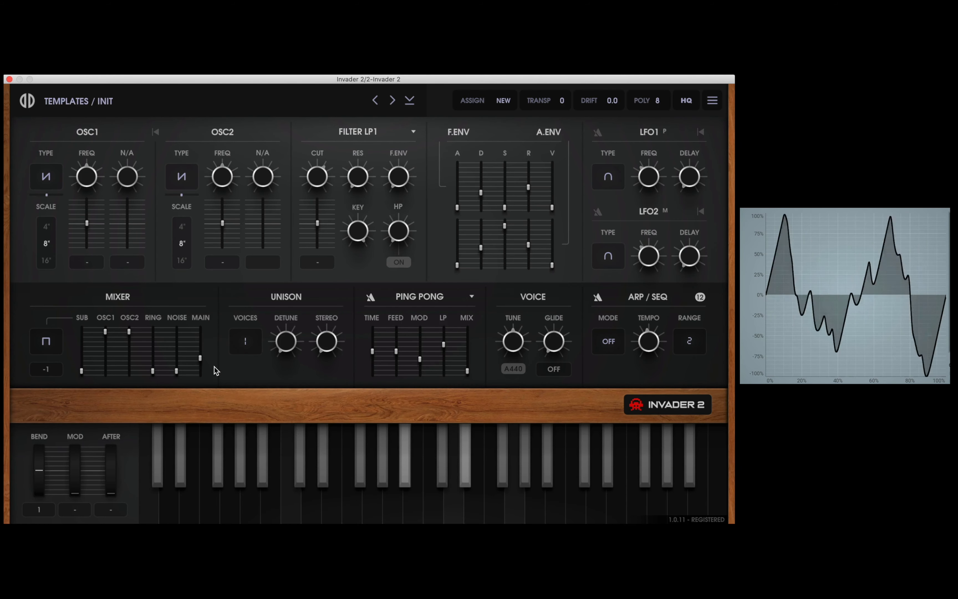
mouse_move(81, 371)
mouse_down()
mouse_move(81, 356)
mouse_move(81, 370)
mouse_up()
drag(201, 357, 200, 356)
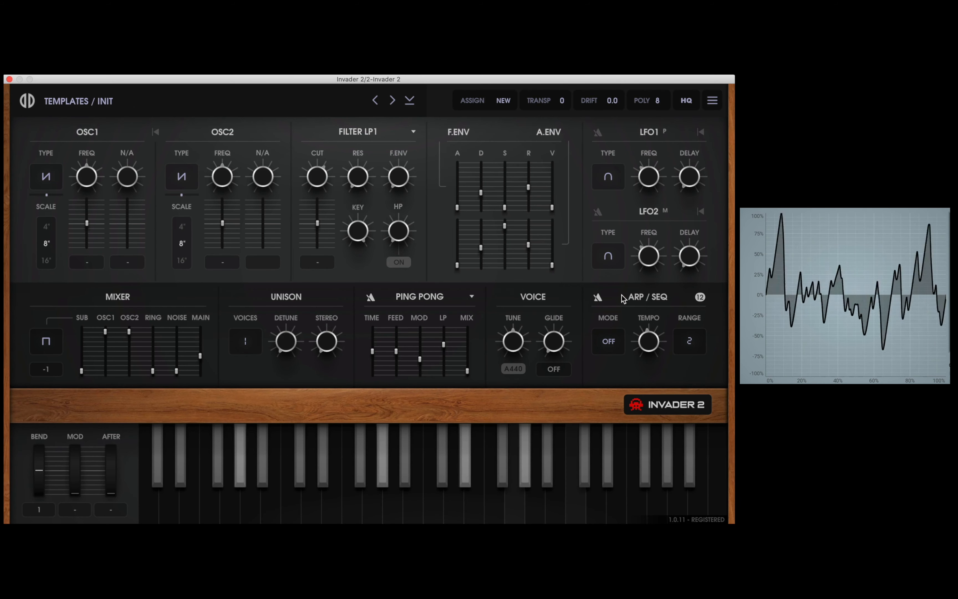
Turn on the arpeggiator in Up Down mode with a synced tempo of dotted 1/8
click(611, 348)
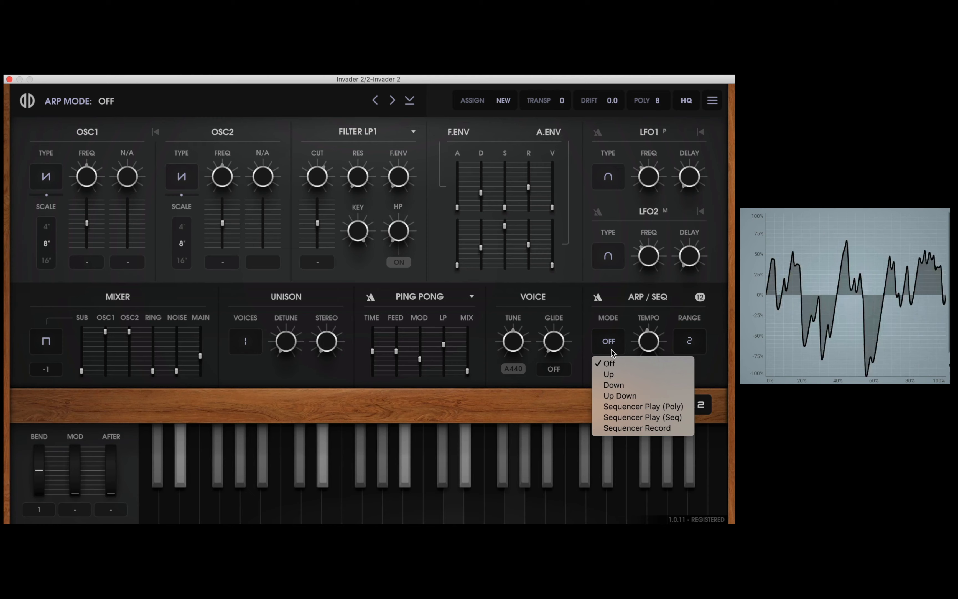
click(612, 400)
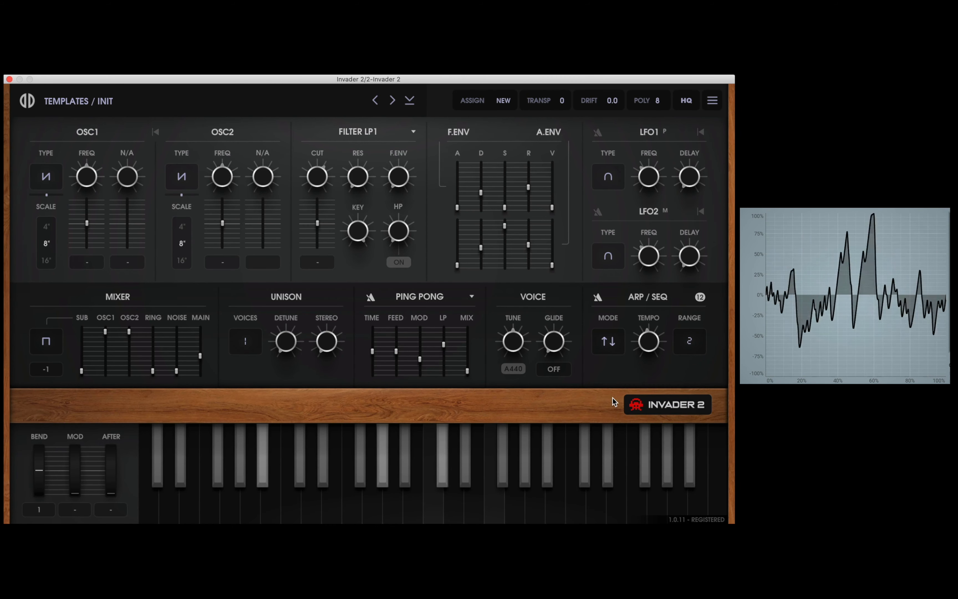
click(657, 341)
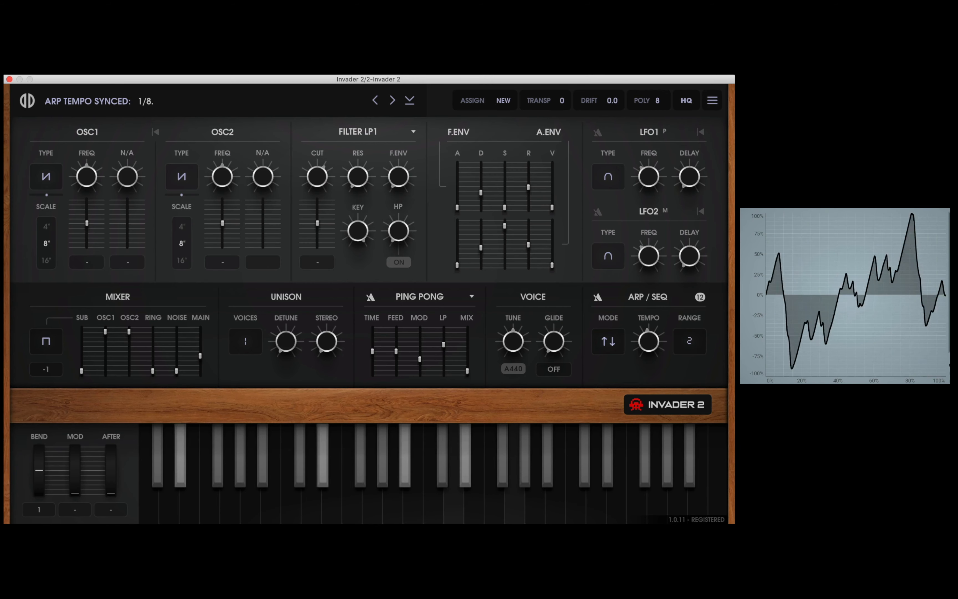
drag(657, 340, 657, 340)
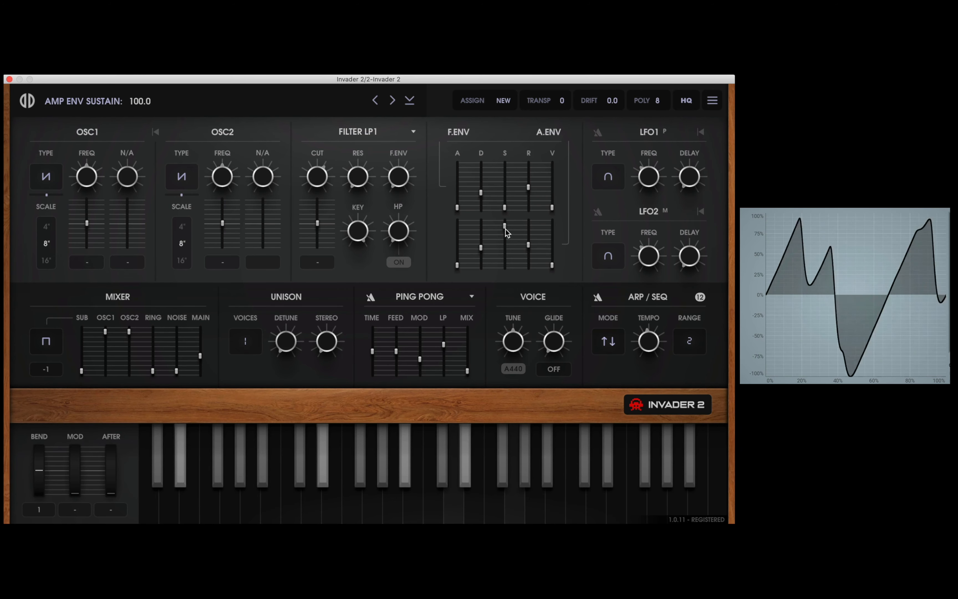
Drop the amp envelope sustain to 0 and rebalance the envelopes, with a filter decay of about 3394 ms
drag(504, 225, 481, 242)
drag(480, 192, 483, 175)
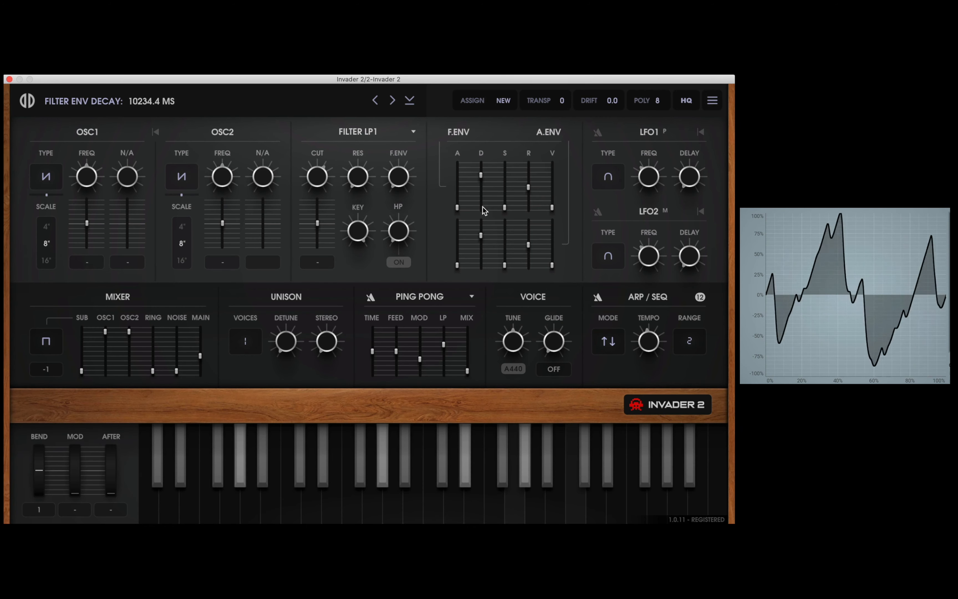
drag(481, 239, 490, 238)
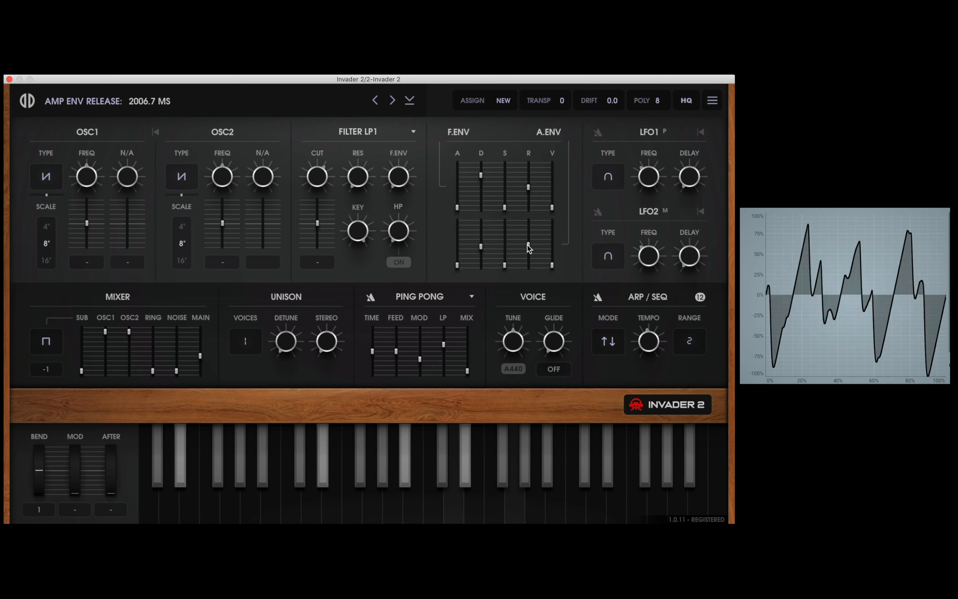
drag(482, 175, 528, 183)
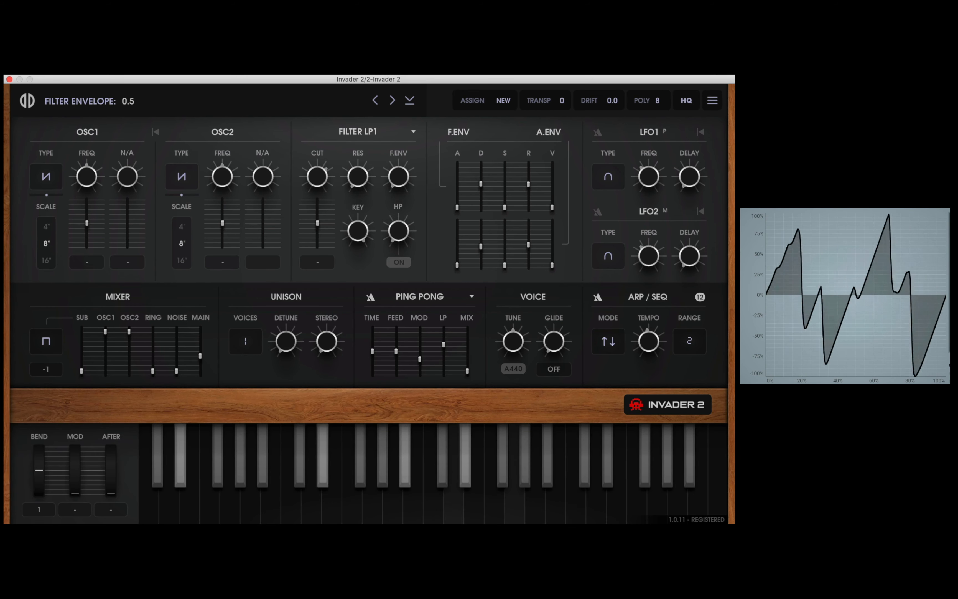
Sweep the filter cutoff and adjust the resonance over the arpeggio, raising the main volume slightly
drag(315, 182, 317, 190)
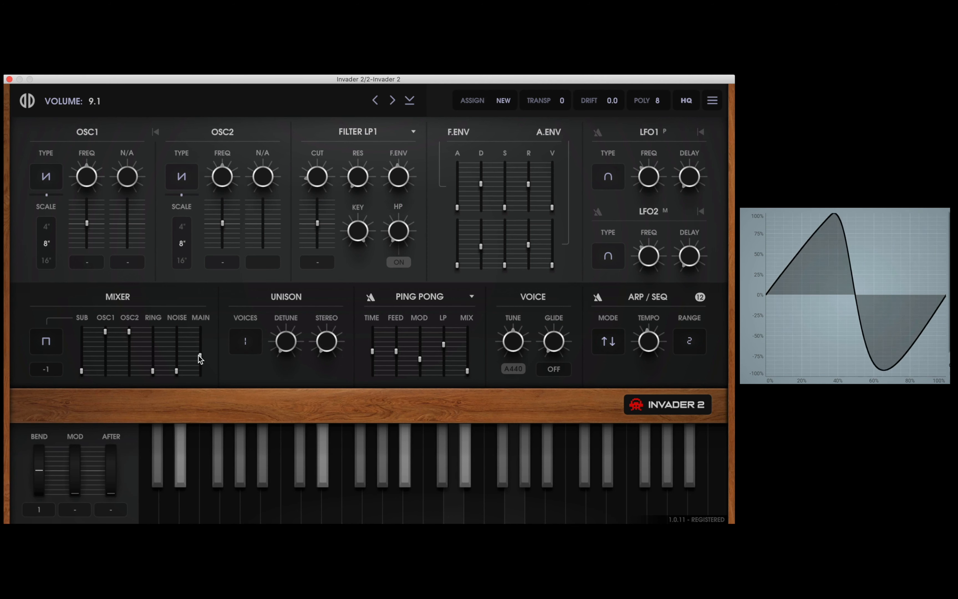
drag(198, 355, 201, 352)
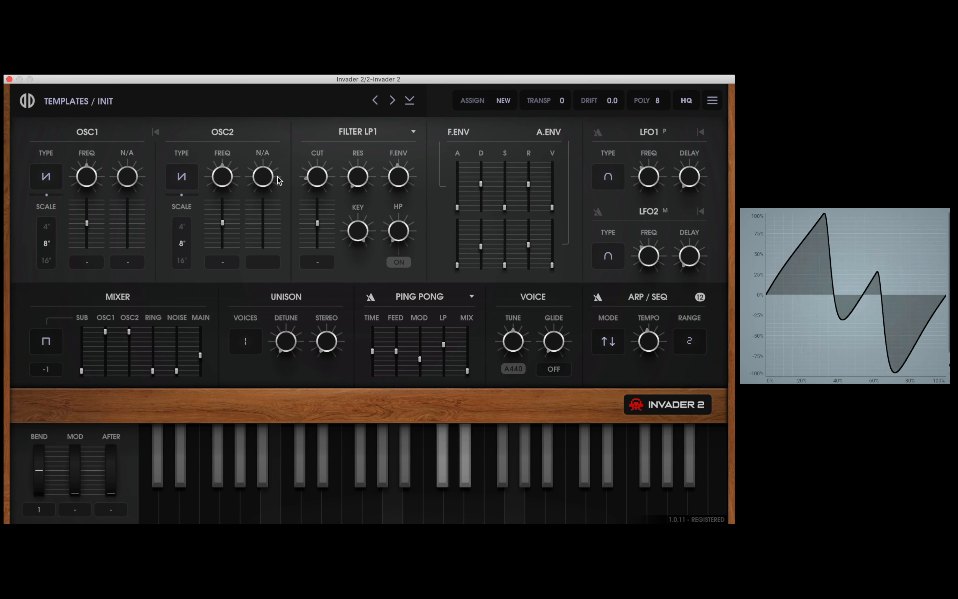
drag(317, 177, 360, 193)
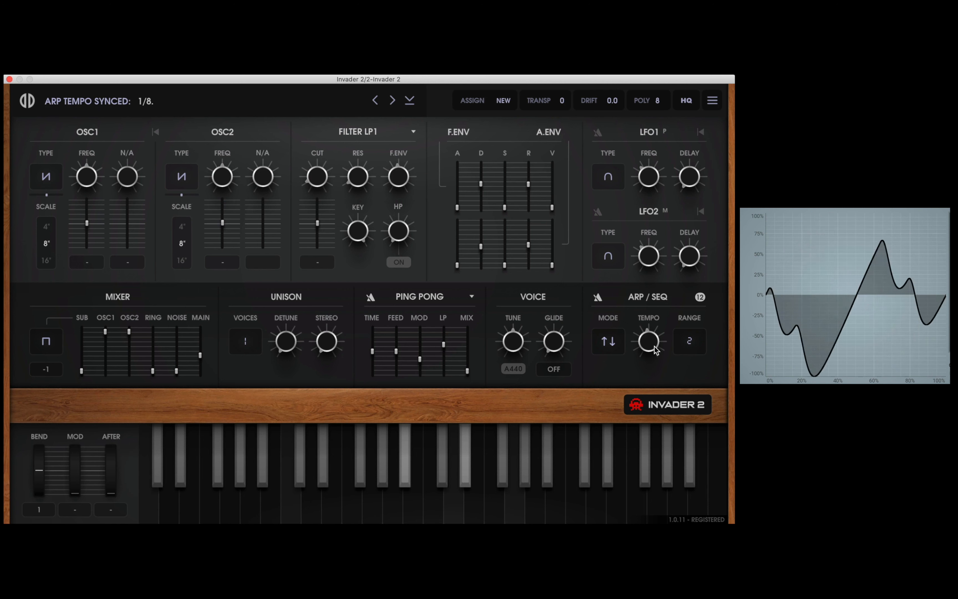
Try different synced arpeggiator tempos, including 1/4T, 1/8 and dotted 1/16
drag(648, 341, 649, 334)
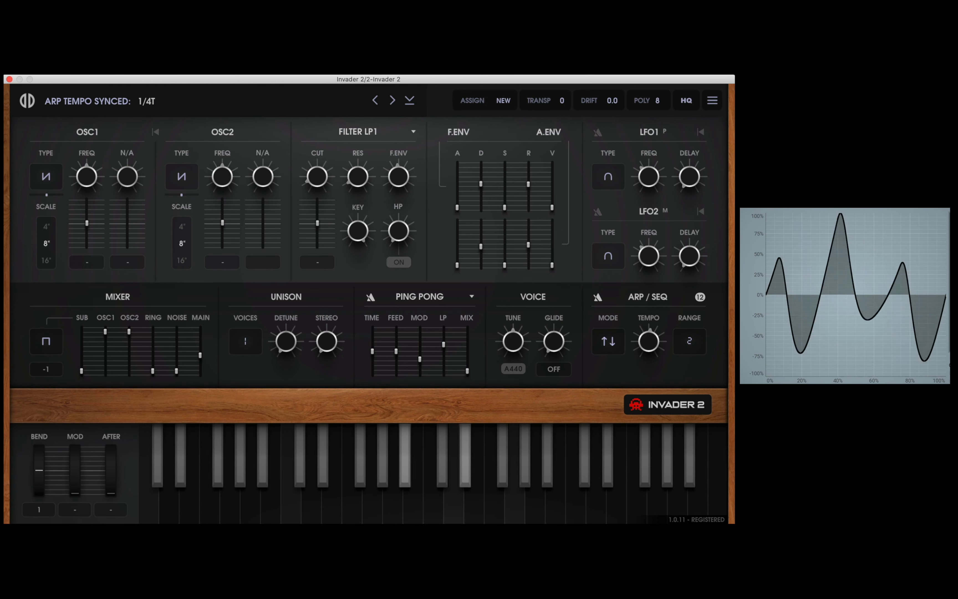
drag(648, 341, 655, 344)
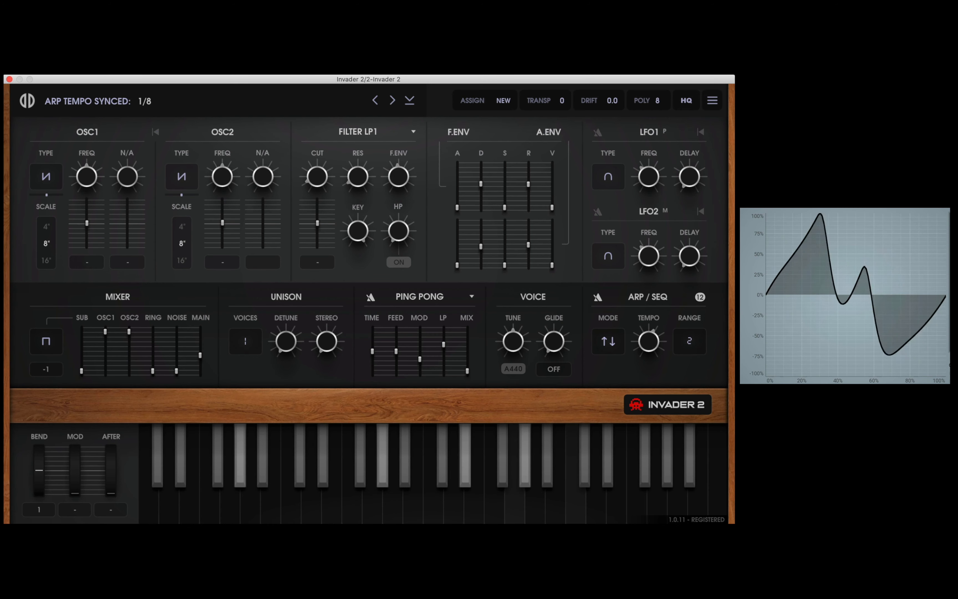
drag(648, 340, 648, 343)
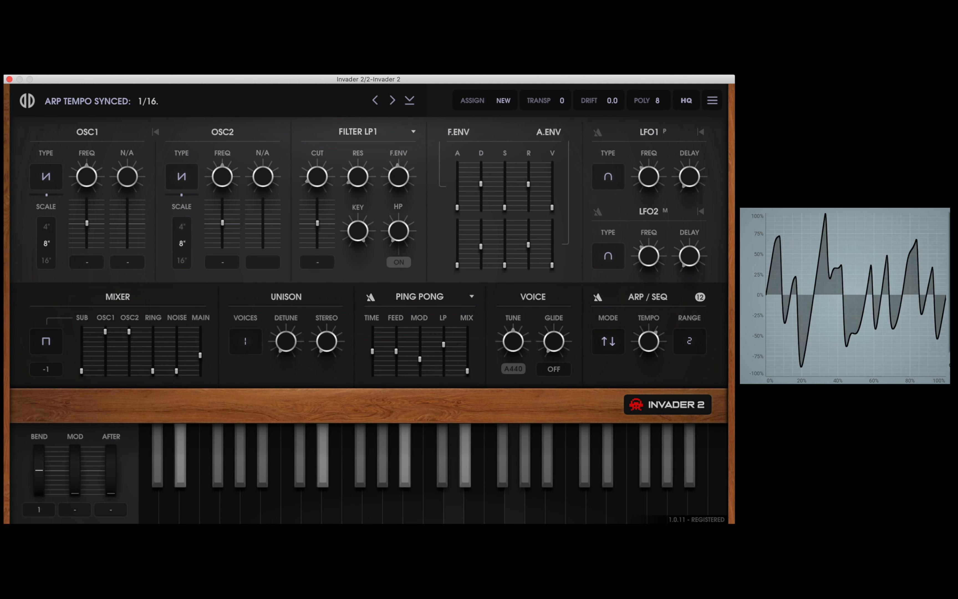
drag(649, 347, 648, 338)
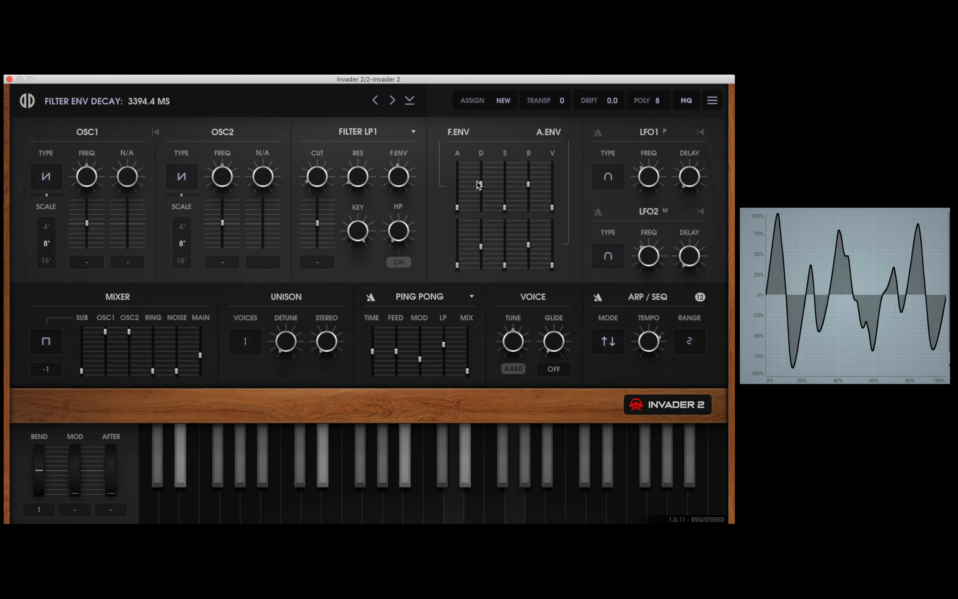
Fine-tune the filter and amp envelope releases and rebalance the filter's envelope amount and cutoff
drag(477, 184, 529, 194)
drag(528, 247, 528, 252)
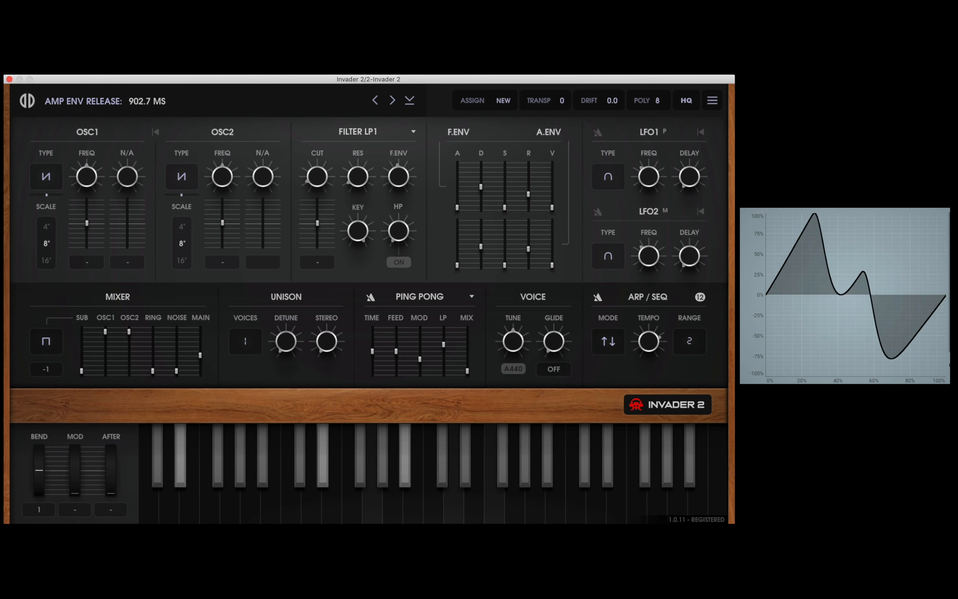
drag(529, 193, 528, 192)
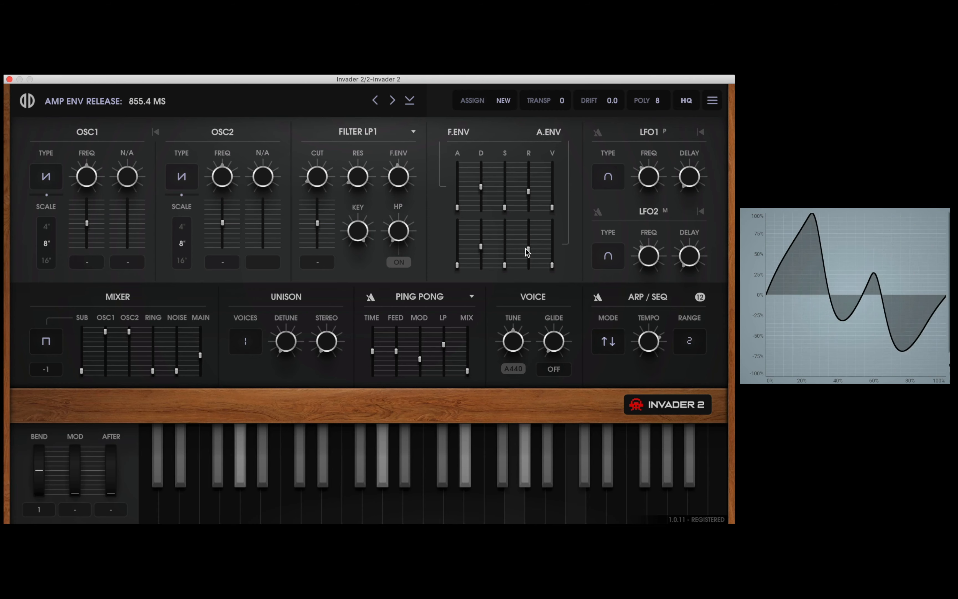
drag(528, 249, 528, 246)
drag(528, 193, 528, 189)
mouse_move(398, 176)
mouse_down()
mouse_move(398, 168)
mouse_move(398, 176)
mouse_up()
drag(316, 176, 317, 174)
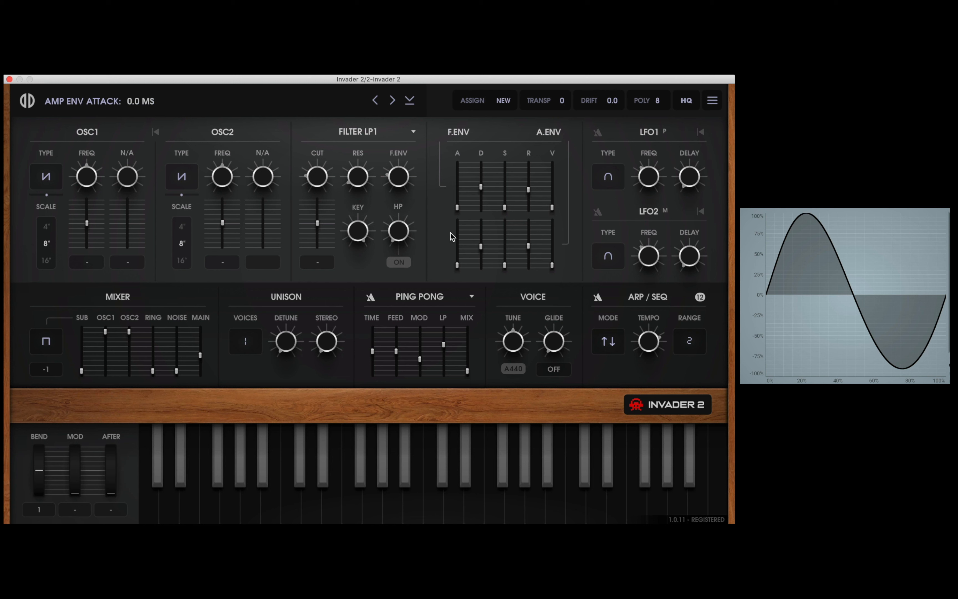
Switch the delay effect to Tape Delay with reduced feedback and a mix of about 59%
click(470, 298)
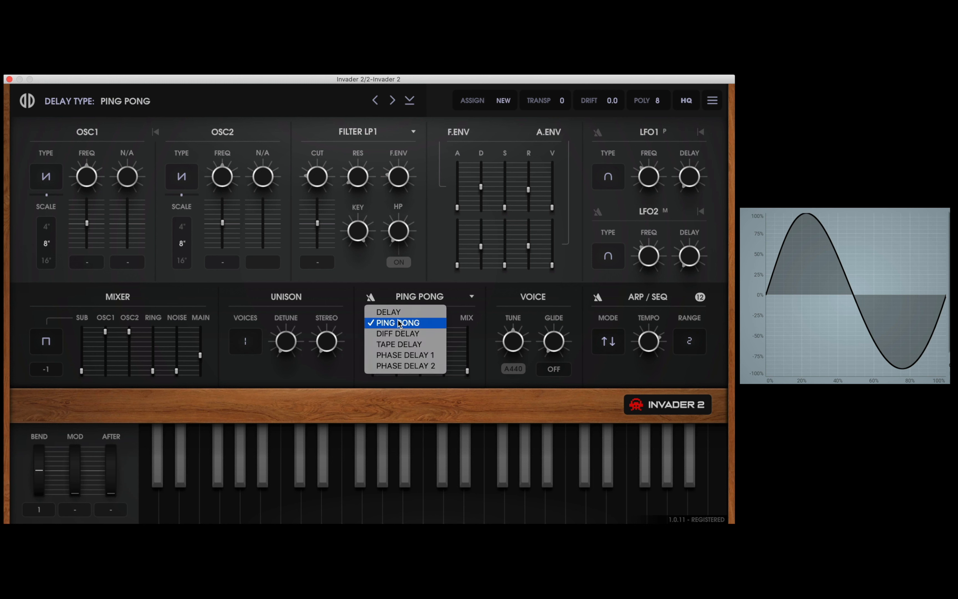
click(398, 345)
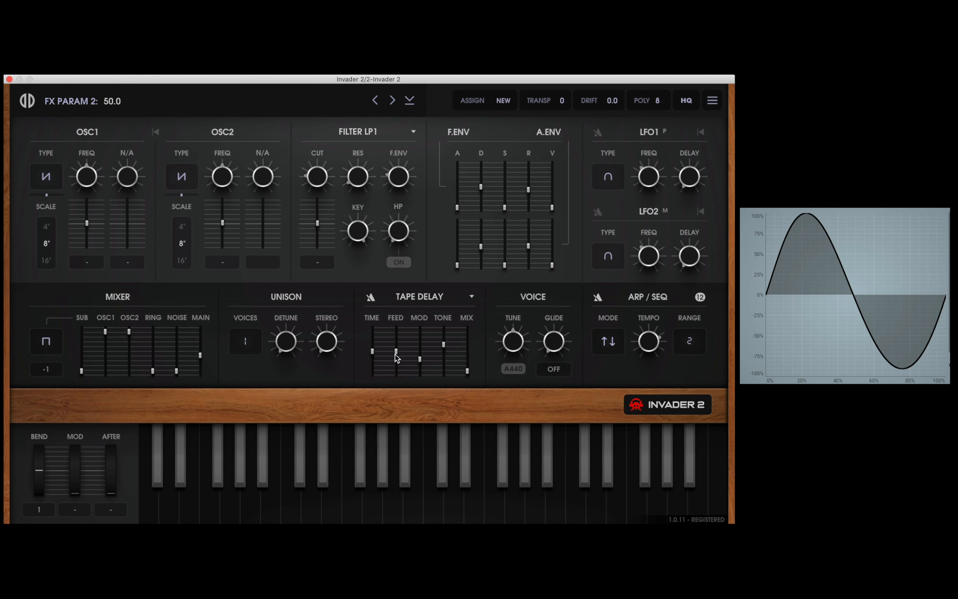
drag(372, 351, 403, 353)
drag(467, 371, 467, 347)
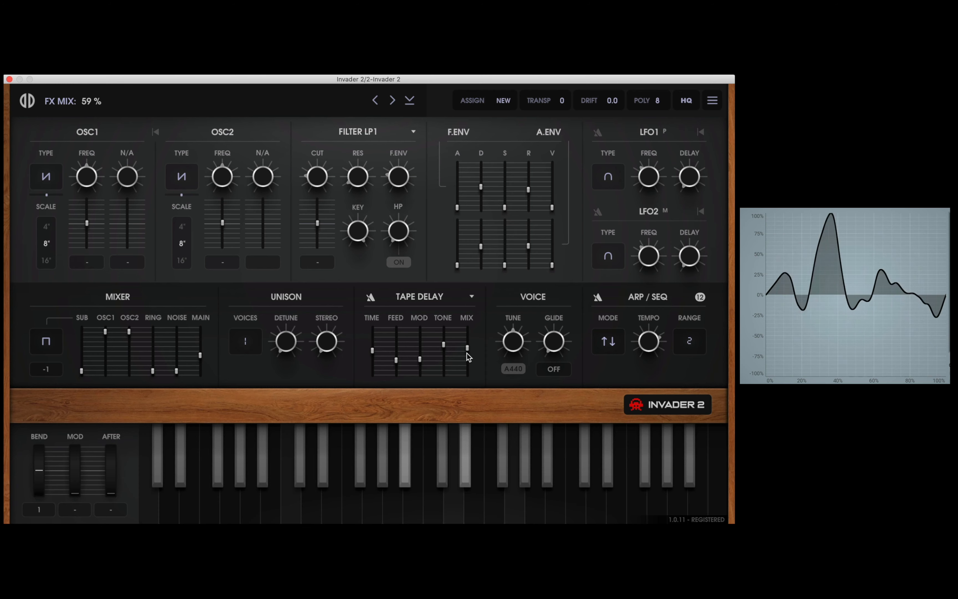
Raise the tape delay's tone to 100 and rebalance it with more feedback and a lower mix
drag(395, 358, 443, 331)
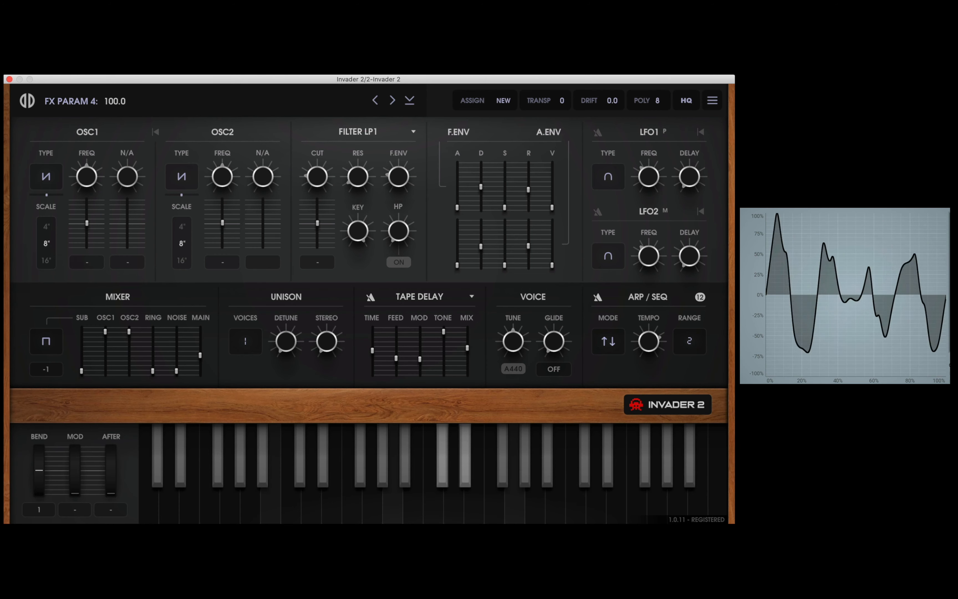
click(467, 354)
drag(395, 358, 396, 361)
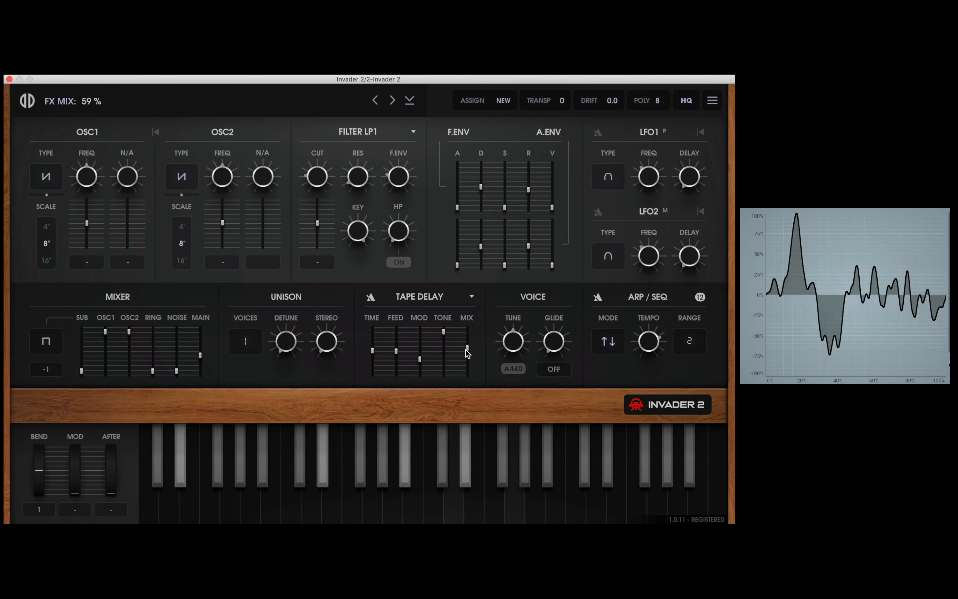
drag(467, 350, 467, 355)
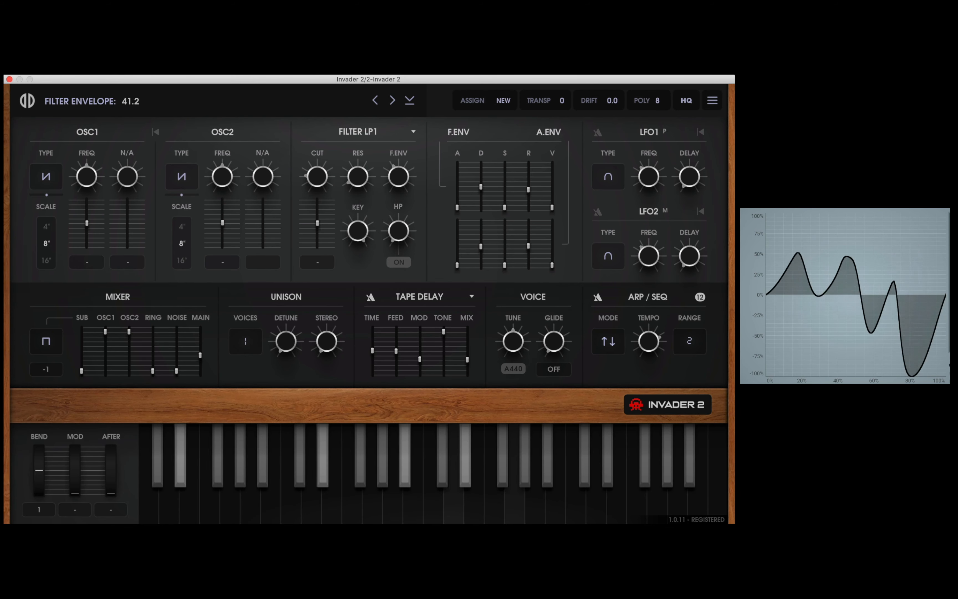
Raise the filter envelope amount and sweep the LP1 cutoff down through about 15.3
drag(399, 177, 398, 169)
drag(317, 176, 317, 186)
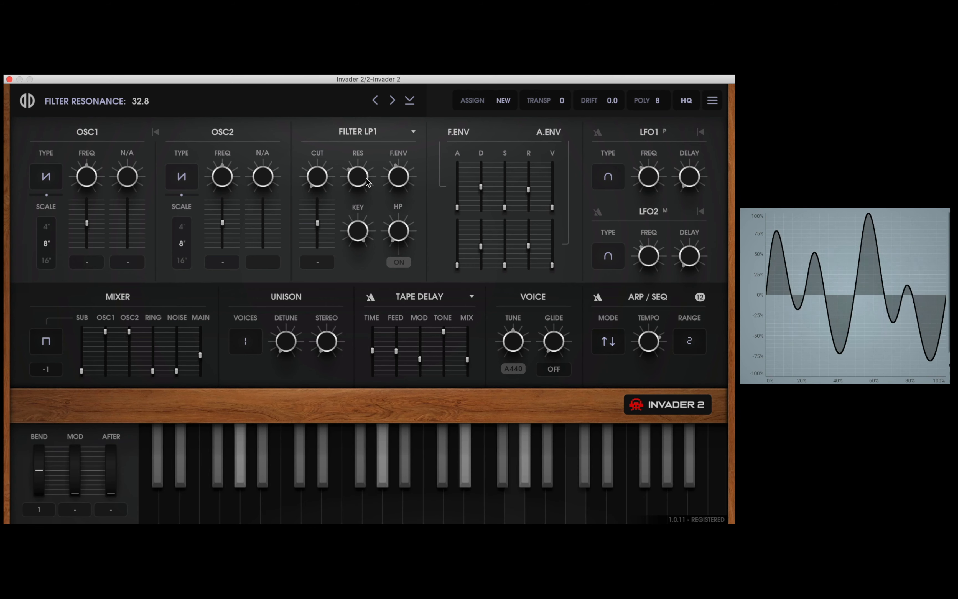
drag(317, 176, 317, 180)
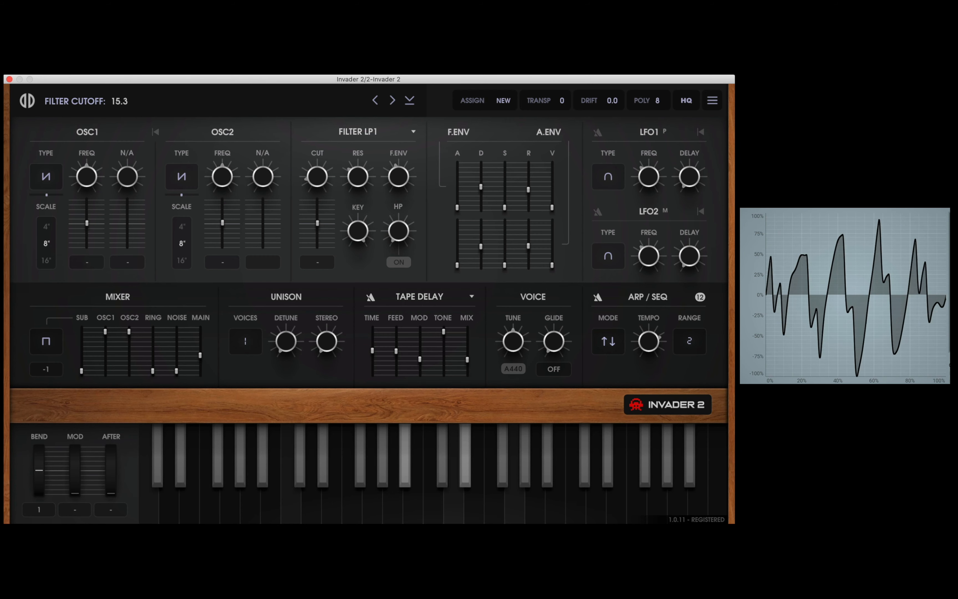
drag(399, 188, 319, 183)
Raise the sustain of the amp and filter envelopes slightly and shorten the filter envelope decay
click(504, 258)
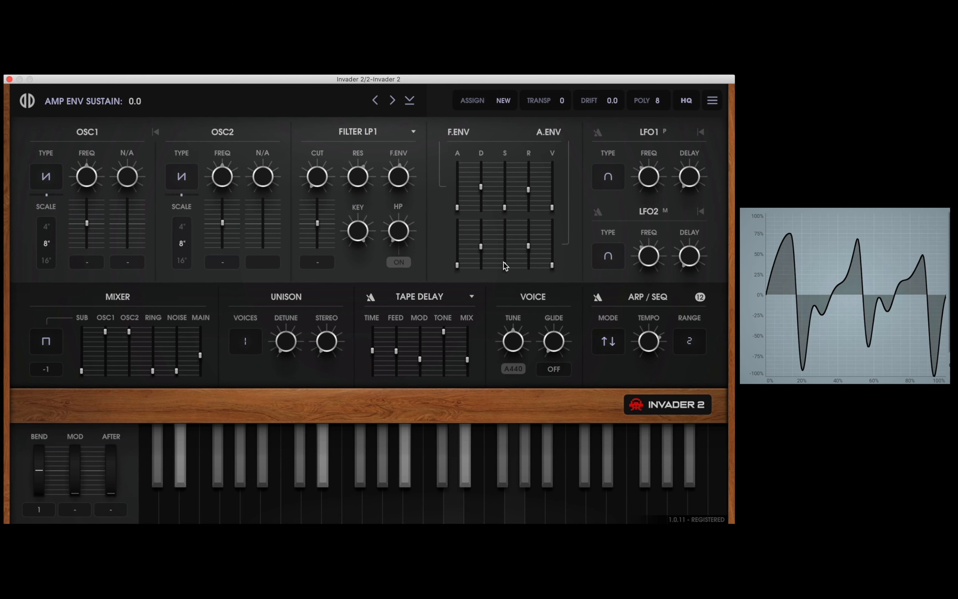
drag(503, 262, 504, 258)
drag(509, 211, 480, 191)
click(481, 186)
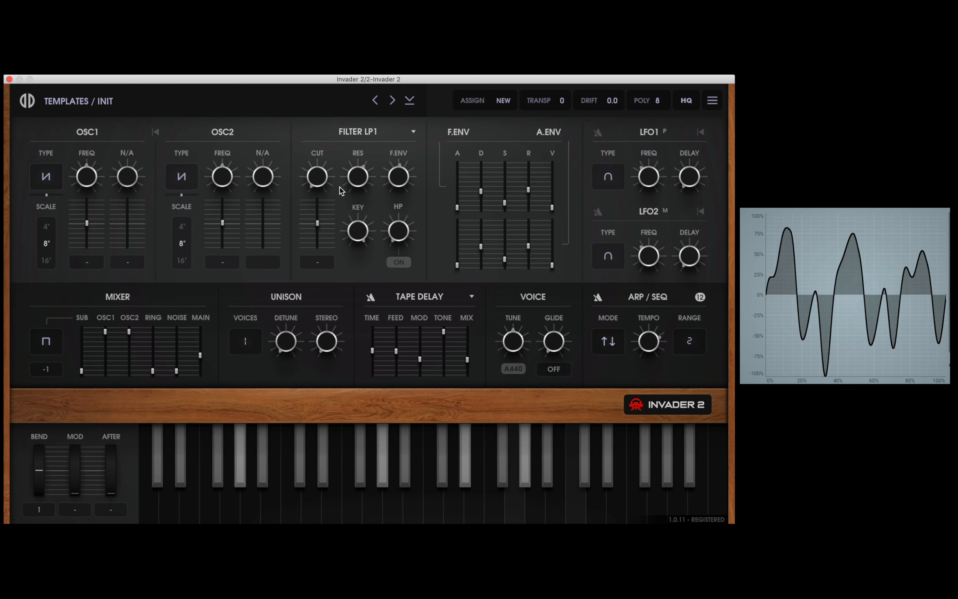
Shorten the amp envelope decay slightly and sweep the filter cutoff around 13.1
drag(317, 186, 317, 189)
mouse_move(481, 191)
mouse_down()
mouse_move(528, 187)
mouse_move(480, 191)
mouse_up()
click(482, 247)
drag(481, 247, 482, 248)
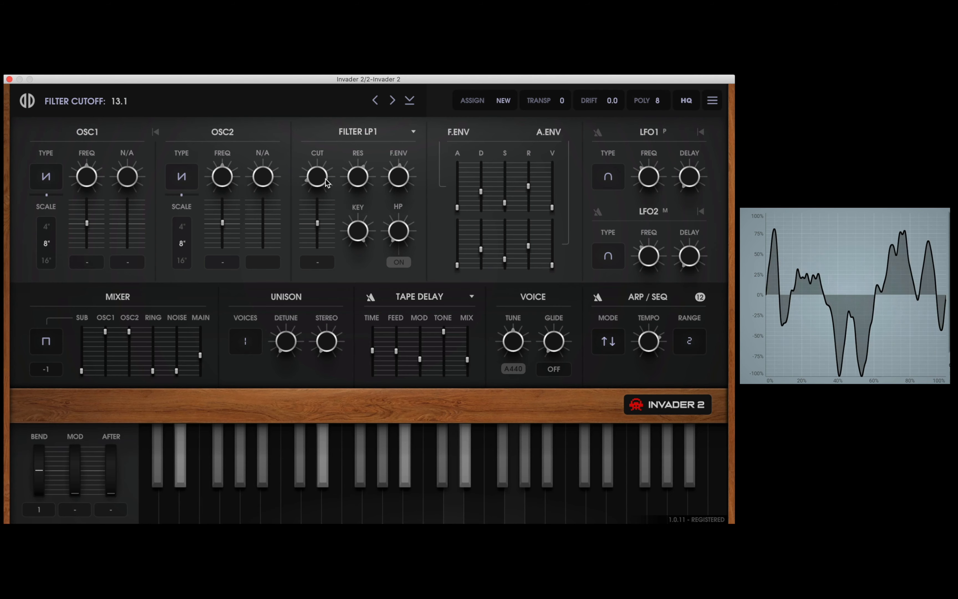
drag(317, 176, 321, 184)
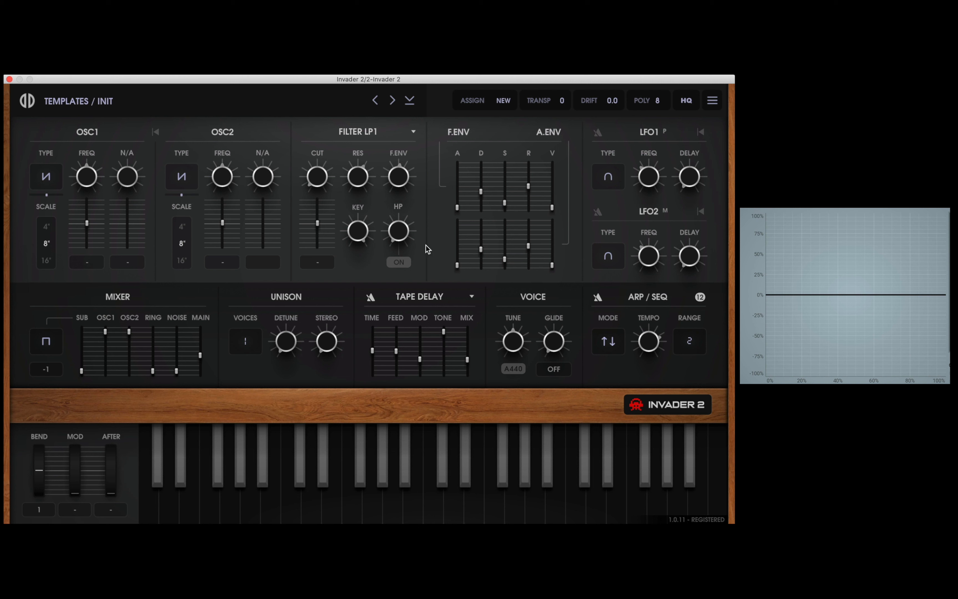
Assign LFO1 as the filter modulation source, set it to a tempo-synced saw wave and raise its rate
click(315, 264)
click(323, 284)
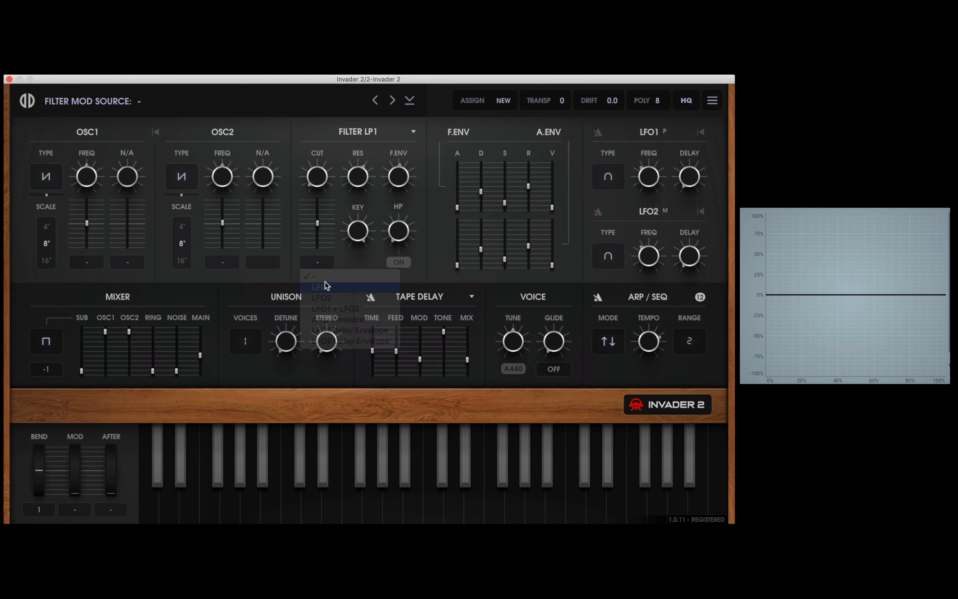
click(610, 179)
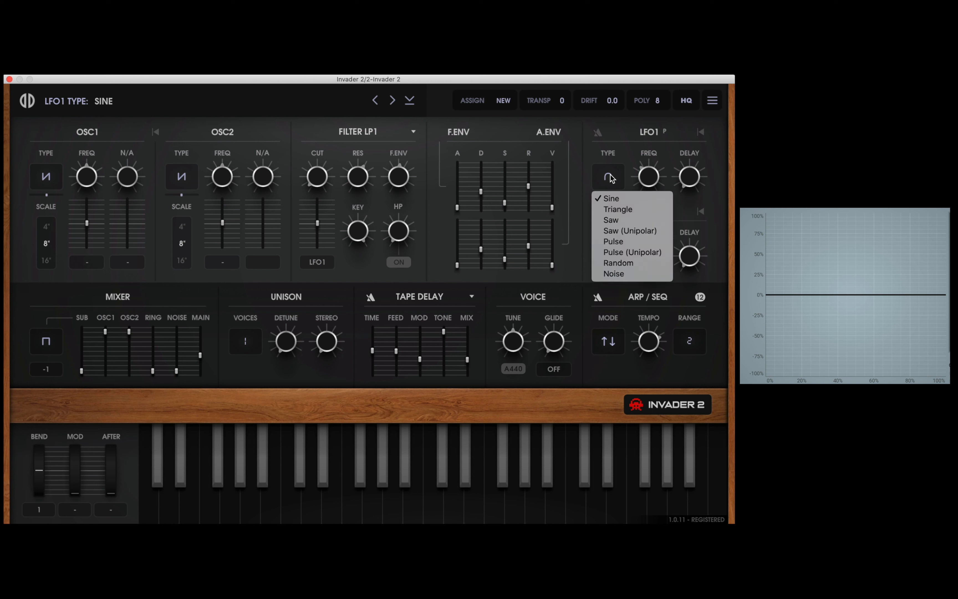
click(613, 221)
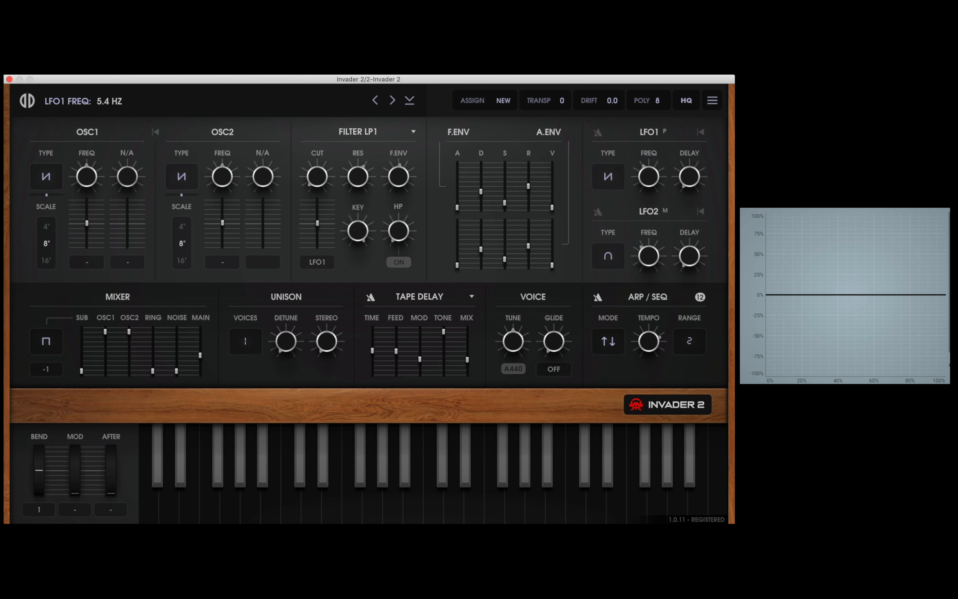
click(597, 133)
drag(648, 176, 648, 171)
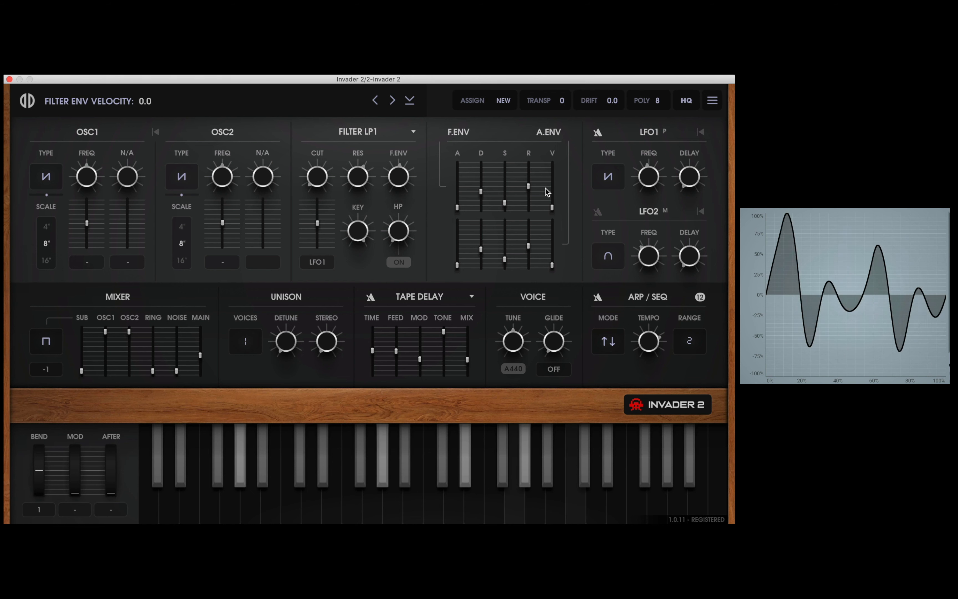
Raise the filter envelope amount and rebalance the cutoff and LFO1 filter modulation, ending with slightly negative modulation
drag(317, 223, 317, 216)
drag(318, 175, 318, 169)
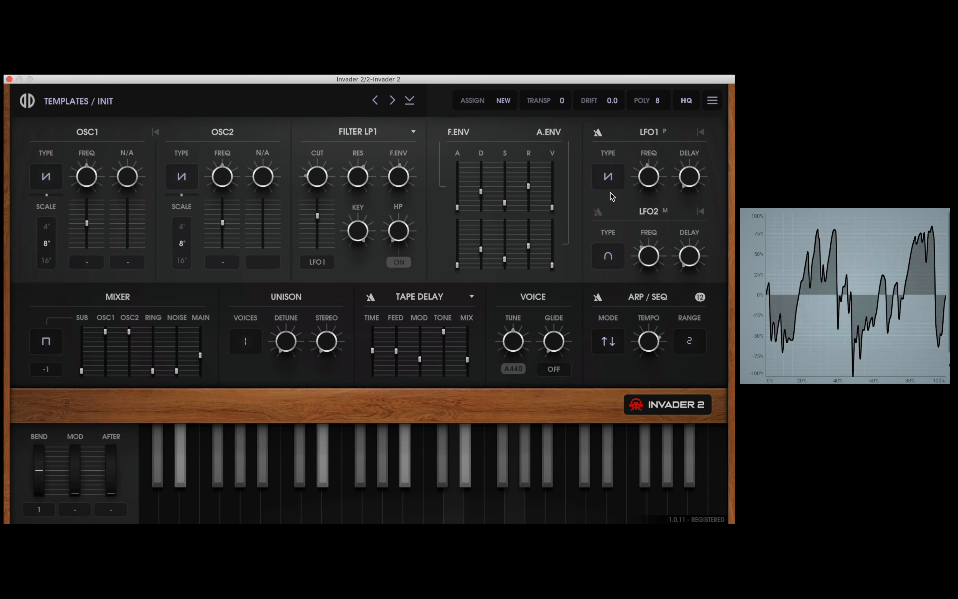
drag(398, 177, 398, 169)
drag(317, 176, 317, 220)
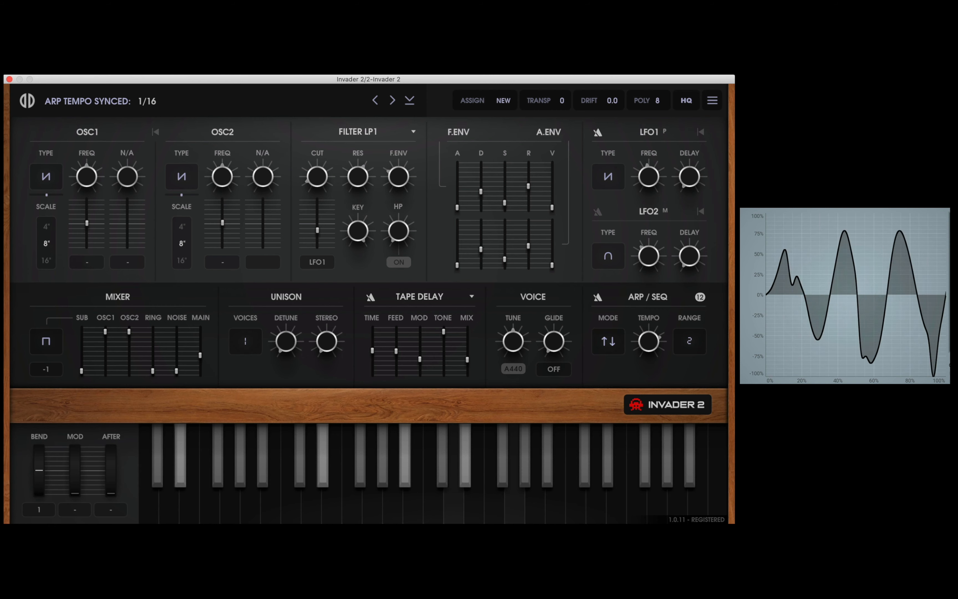
Slow the synced arpeggiator tempo to 1/8, tweak the filter cutoff and limit polyphony to 1 voice
drag(648, 341, 649, 336)
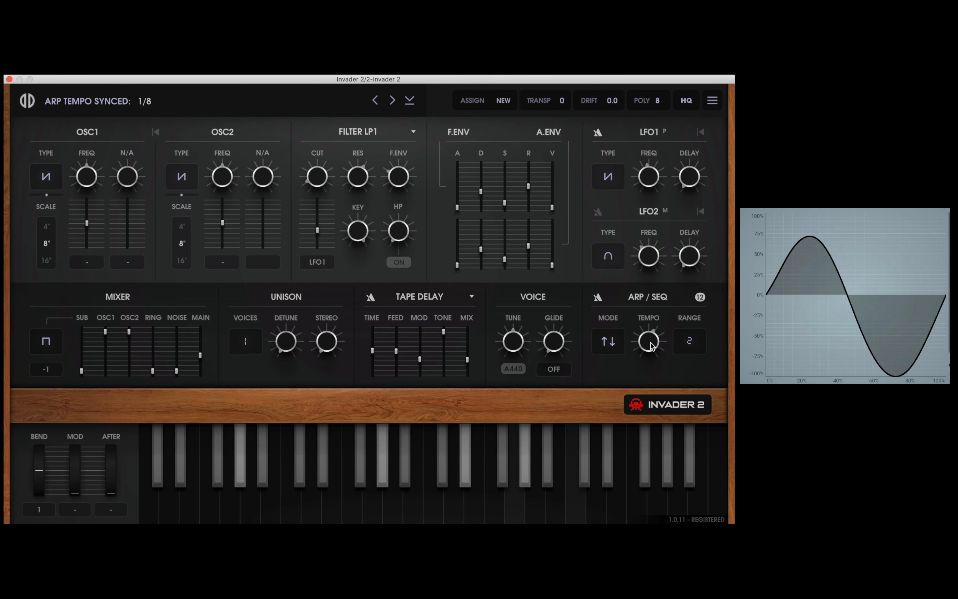
mouse_move(317, 186)
mouse_down()
mouse_move(316, 178)
mouse_move(317, 190)
mouse_up()
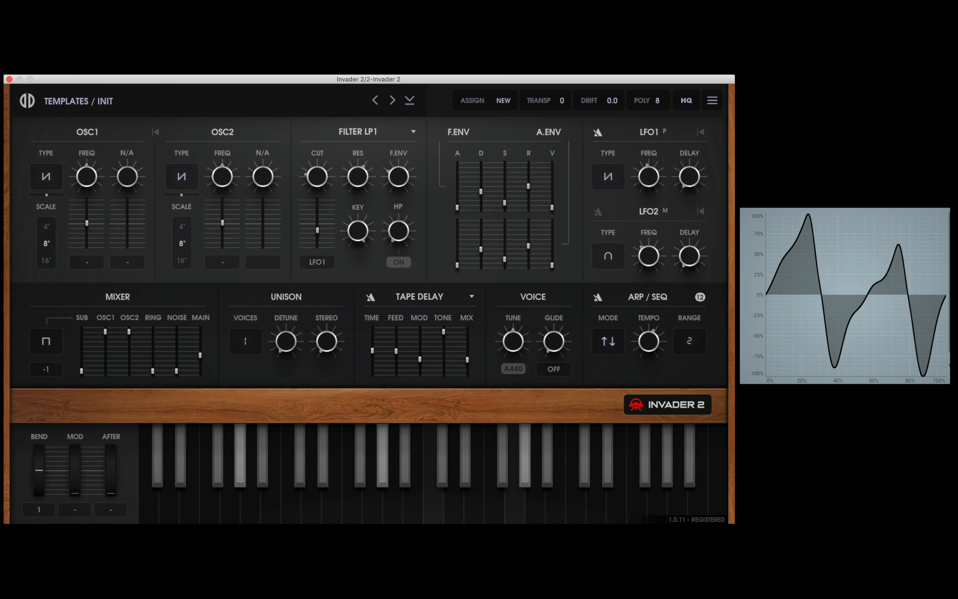
click(639, 103)
click(639, 117)
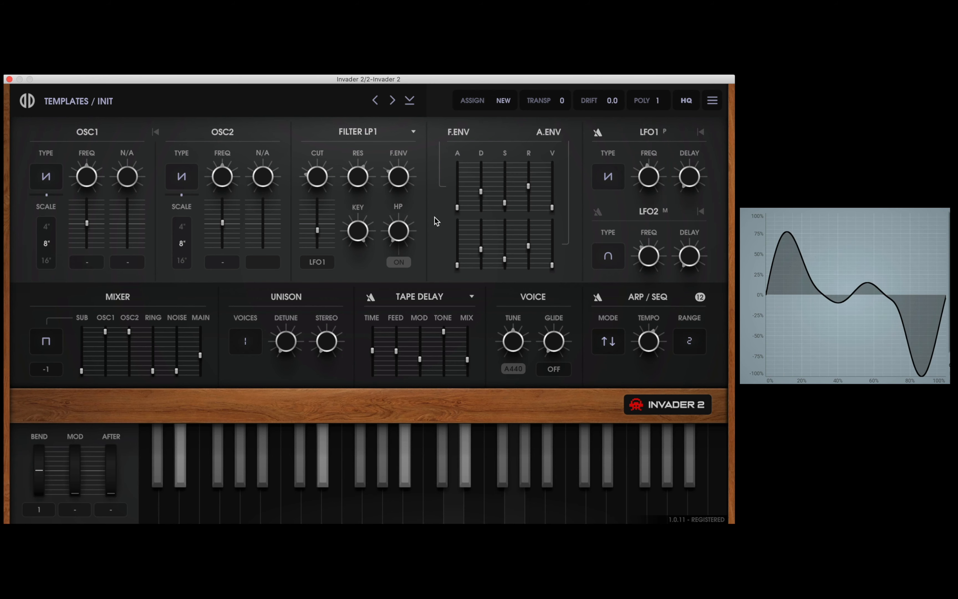
Raise LFO1's synced rate above 1/8. and sweep its filter modulation from strongly positive to slightly negative
drag(317, 230, 317, 203)
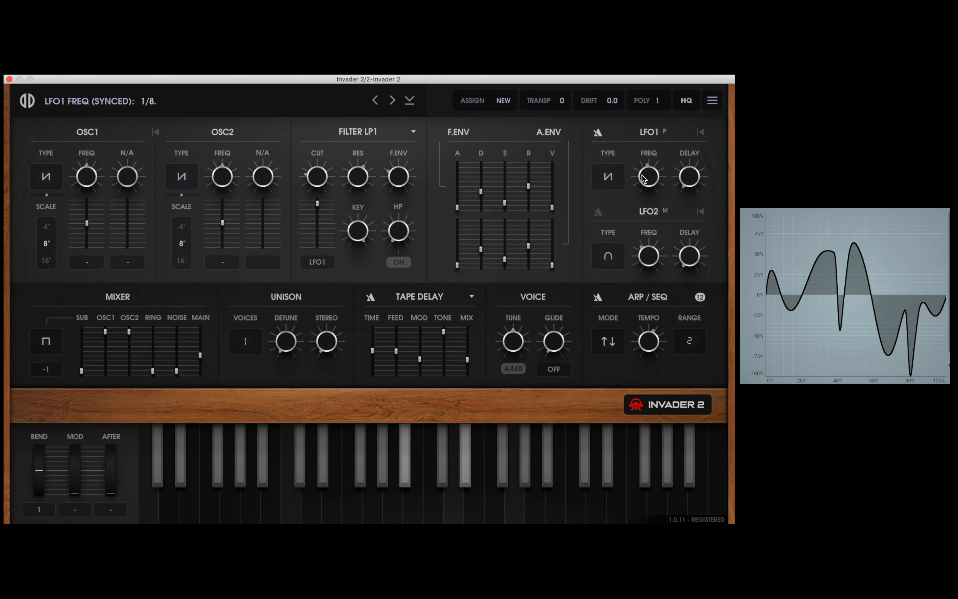
drag(648, 176, 648, 173)
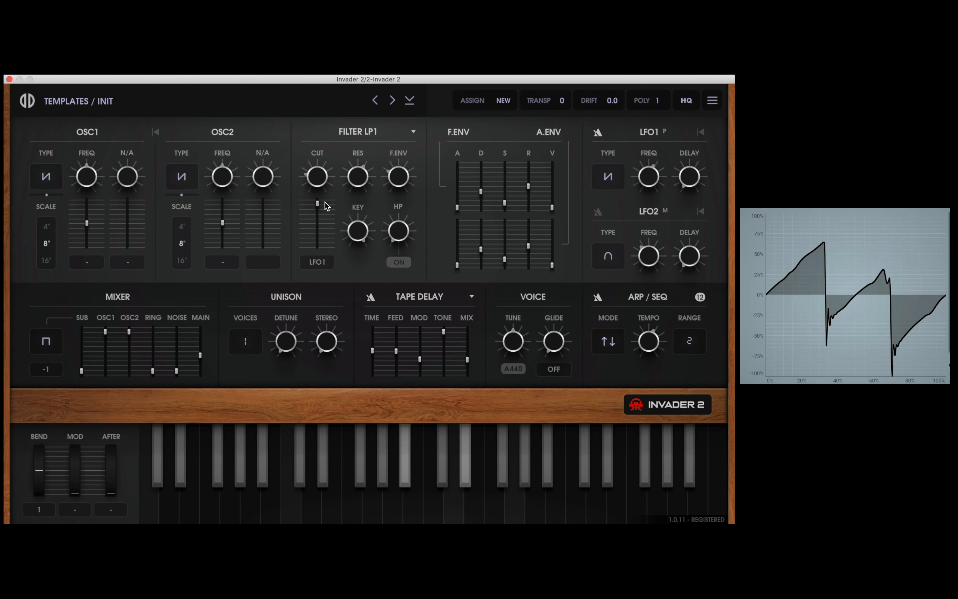
drag(317, 203, 317, 225)
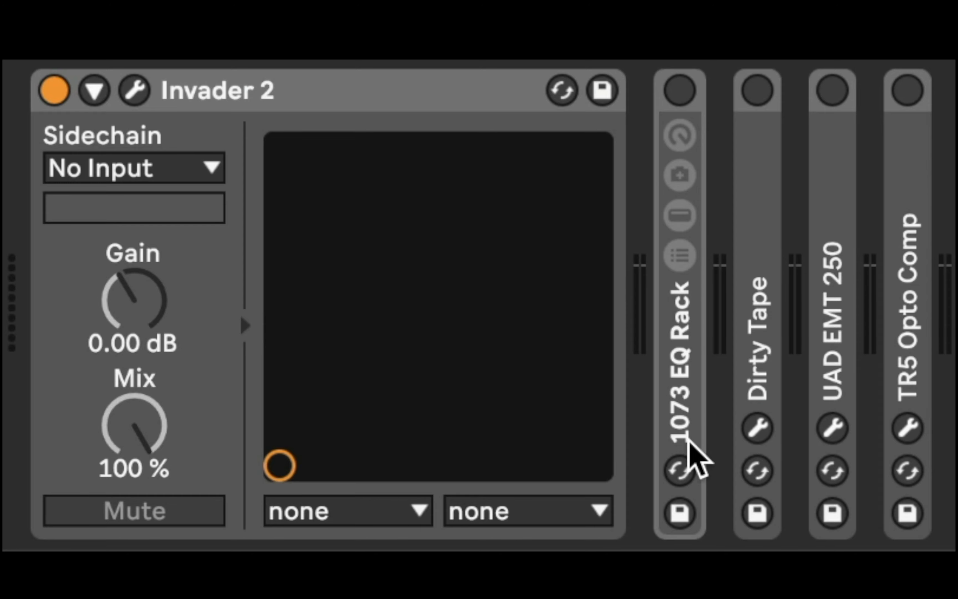
Turn on the 1073 EQ Rack in the Ableton Live device chain and open the Dirty Tape plug-in
click(682, 88)
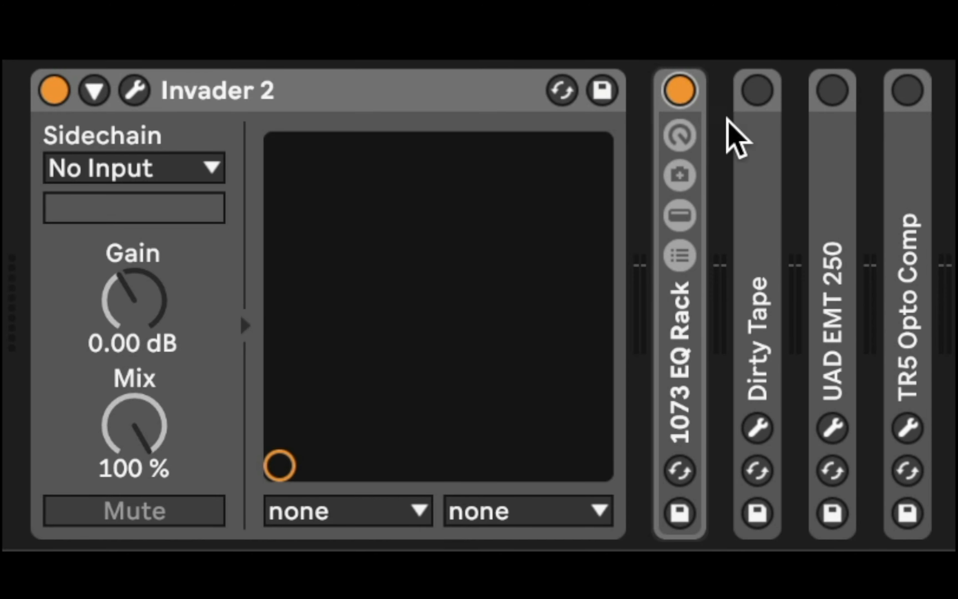
click(758, 428)
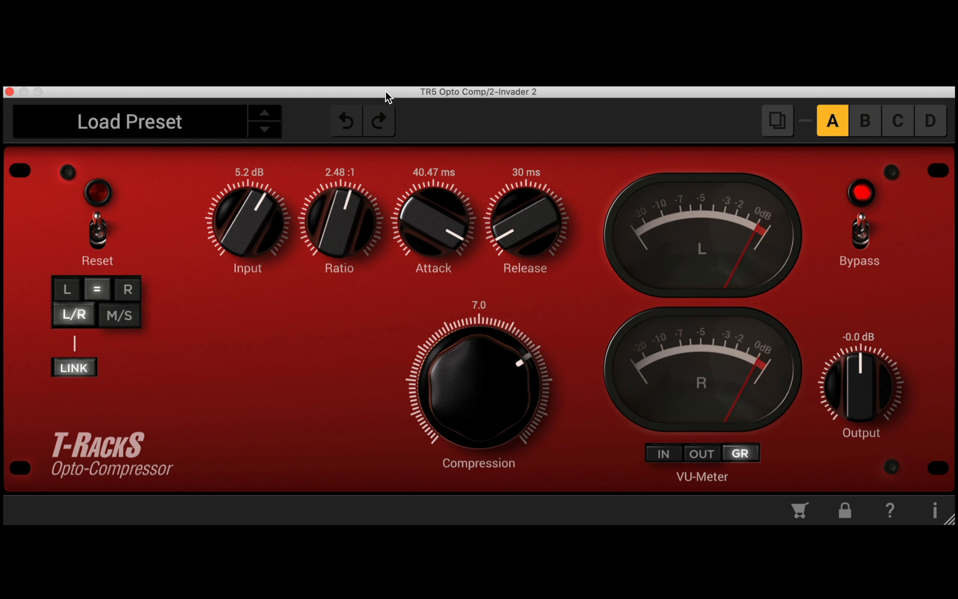
Set the T-RackS Opto-Compressor's compression to 7.2 and close its window
drag(442, 419, 451, 423)
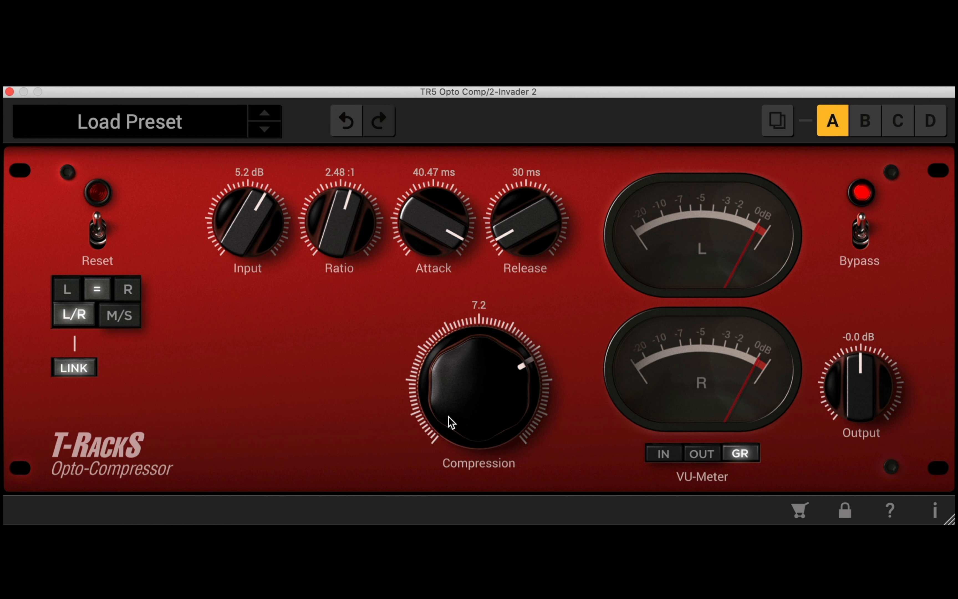
click(347, 121)
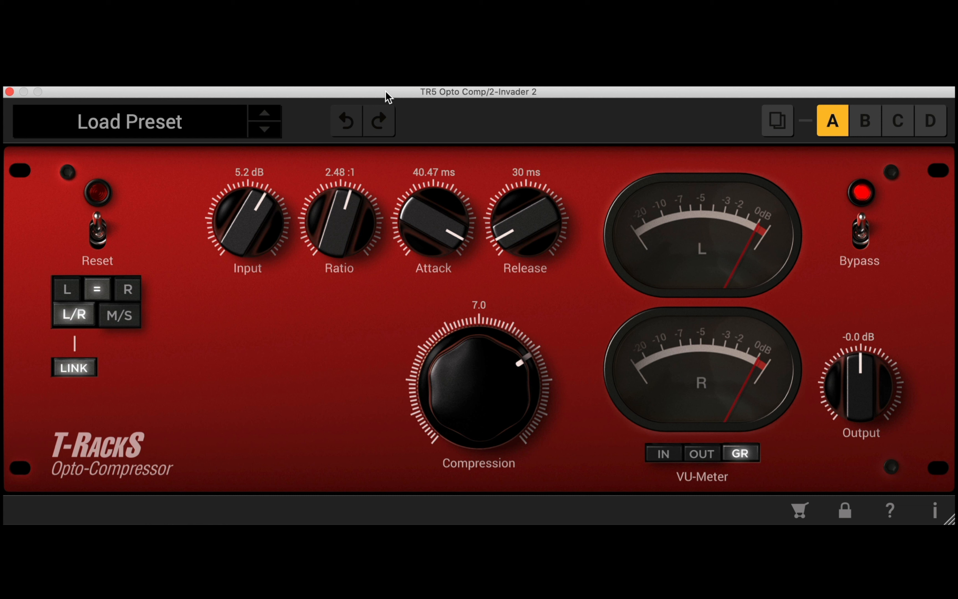
drag(441, 419, 451, 422)
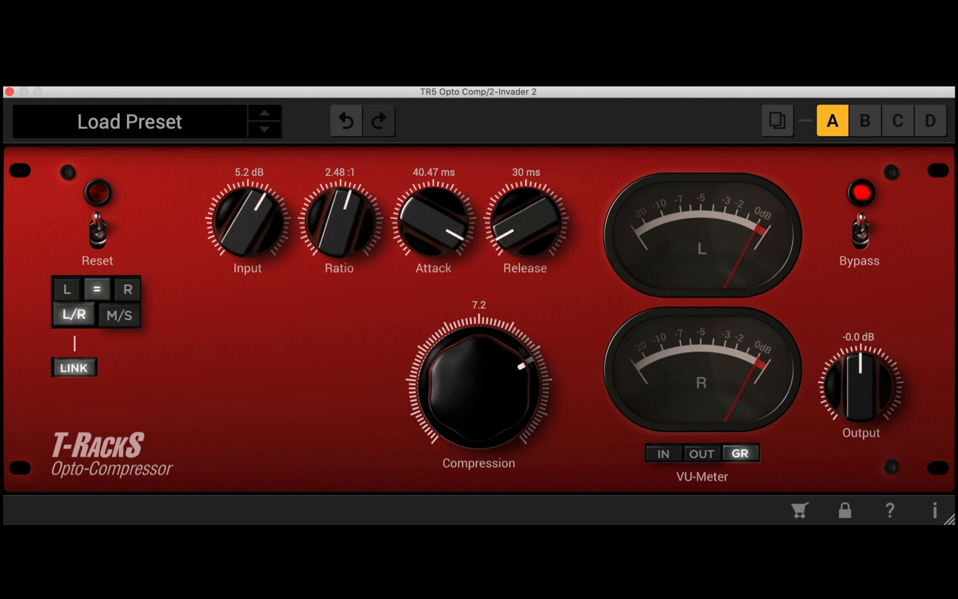
click(9, 92)
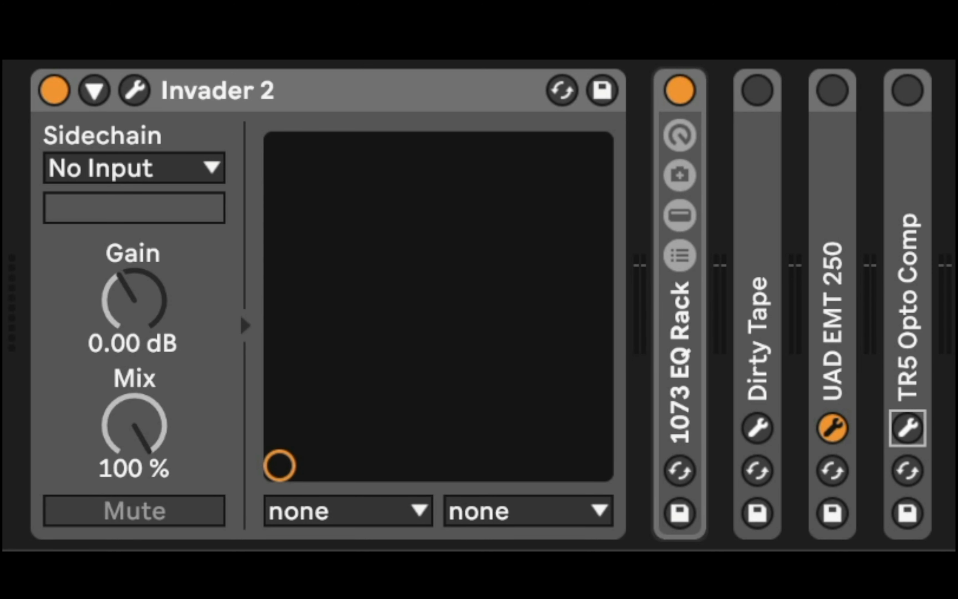
Turn on the Dirty Tape, UAD EMT 250 and TR5 Opto Comp effects
click(756, 92)
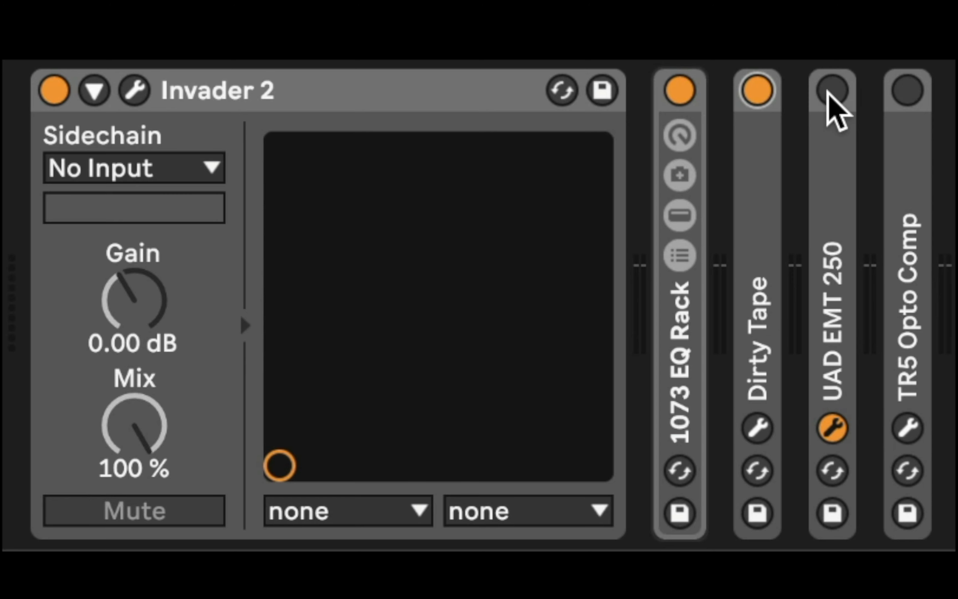
click(831, 91)
click(908, 91)
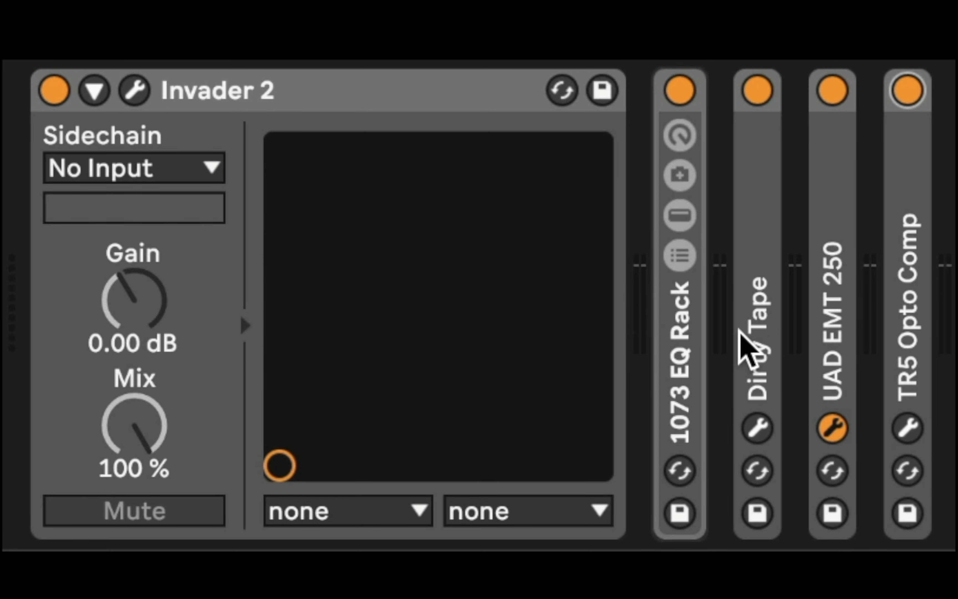
Reopen the Invader 2 window, lower the LP1 cutoff to about 2.1 and adjust the resonance
click(139, 90)
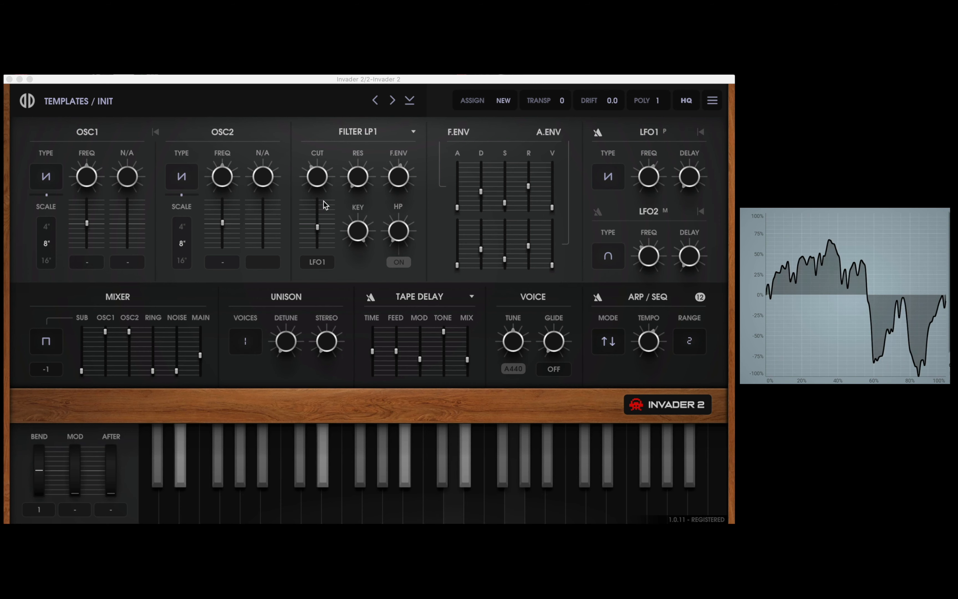
drag(317, 176, 317, 217)
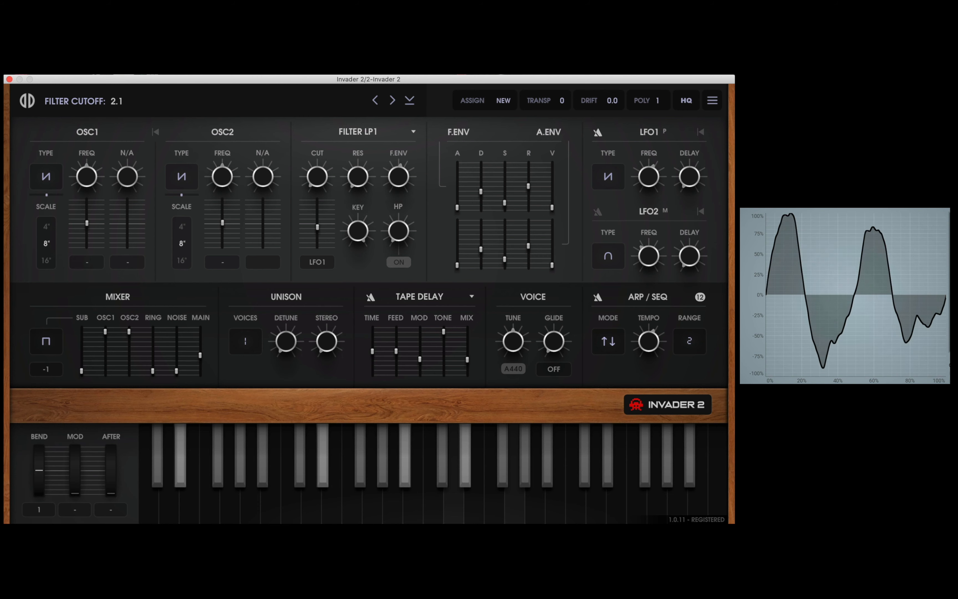
drag(386, 184, 359, 181)
click(358, 176)
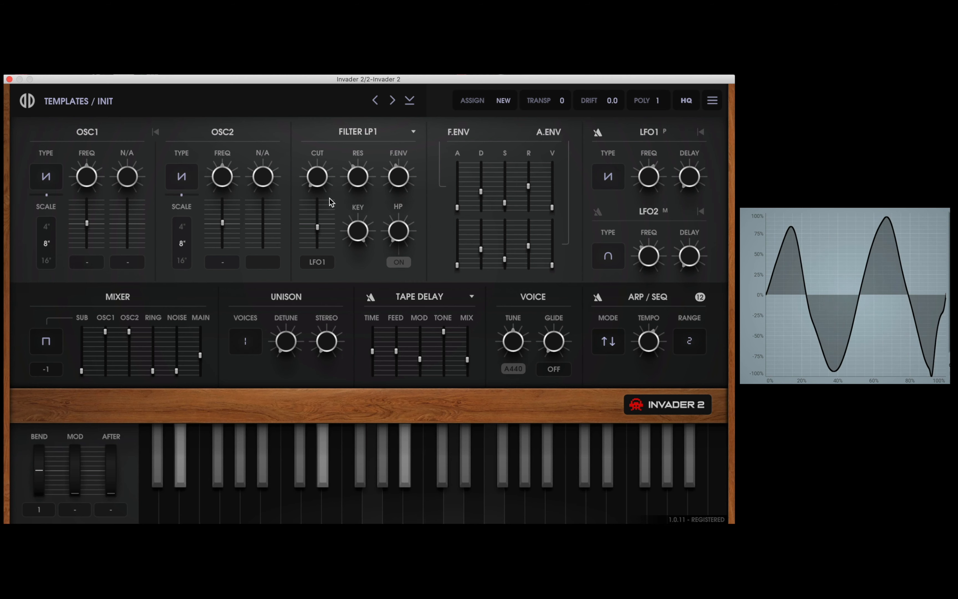
Sweep the filter cutoff around 10.4 and move the LFO1 filter modulation from about -44.5 to slightly positive
click(323, 182)
drag(321, 227, 317, 226)
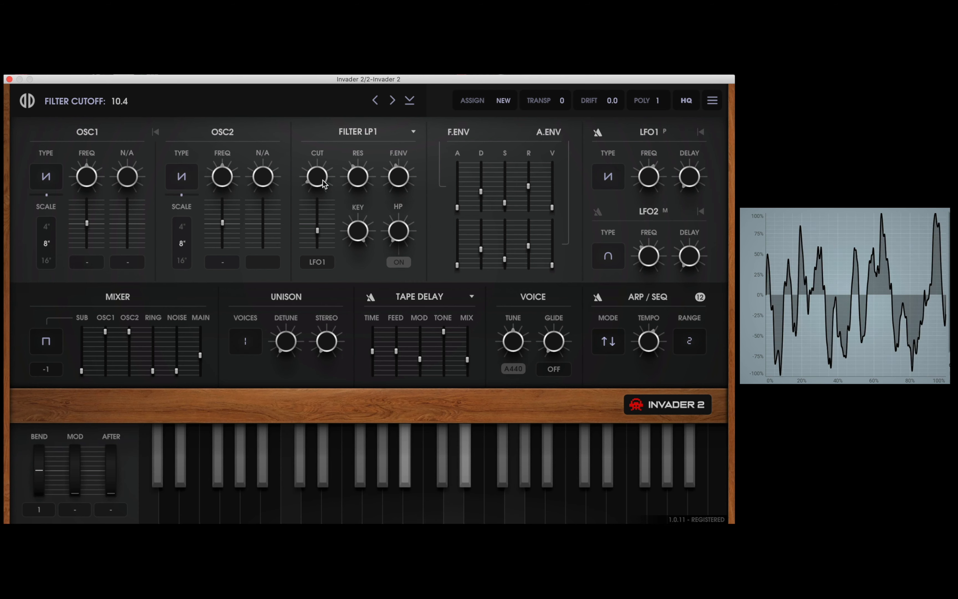
mouse_move(317, 176)
mouse_down()
mouse_move(317, 164)
mouse_move(321, 188)
mouse_up()
mouse_move(322, 229)
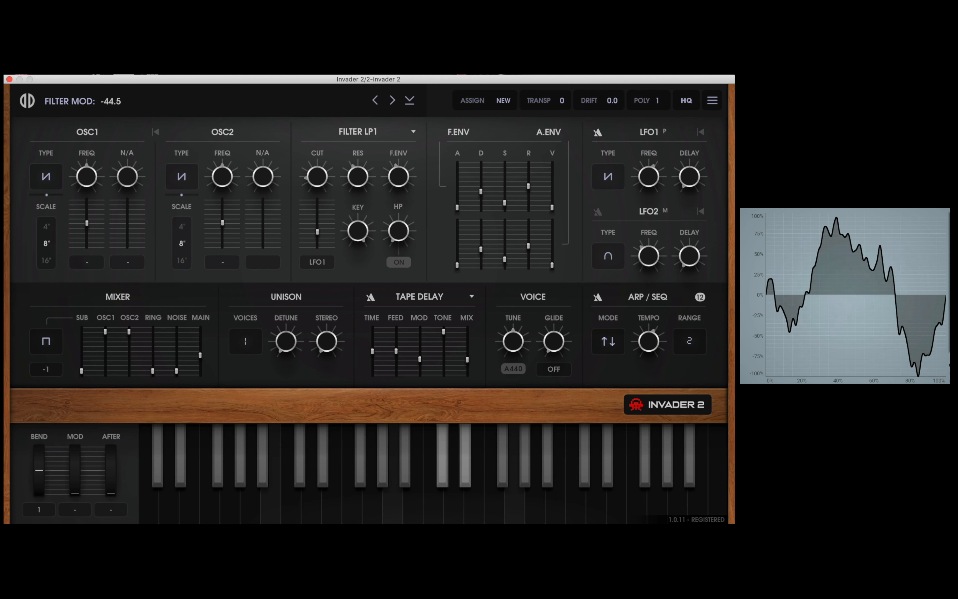
mouse_move(317, 231)
mouse_down()
mouse_move(317, 241)
mouse_move(317, 218)
mouse_up()
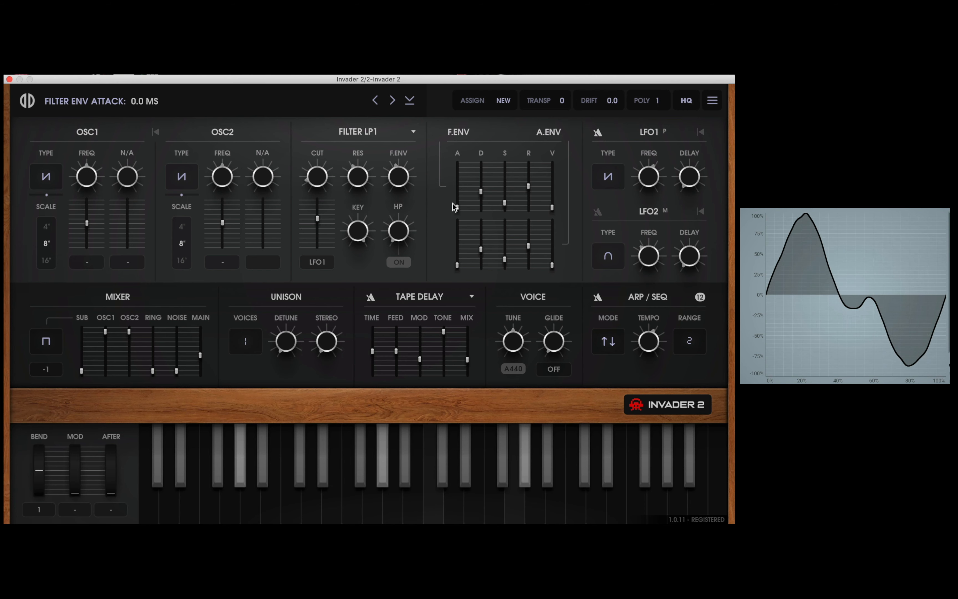
Lengthen the attack of the filter envelope and, more slightly, of the amp envelope
drag(458, 208, 457, 196)
drag(457, 265, 457, 258)
drag(457, 196, 457, 197)
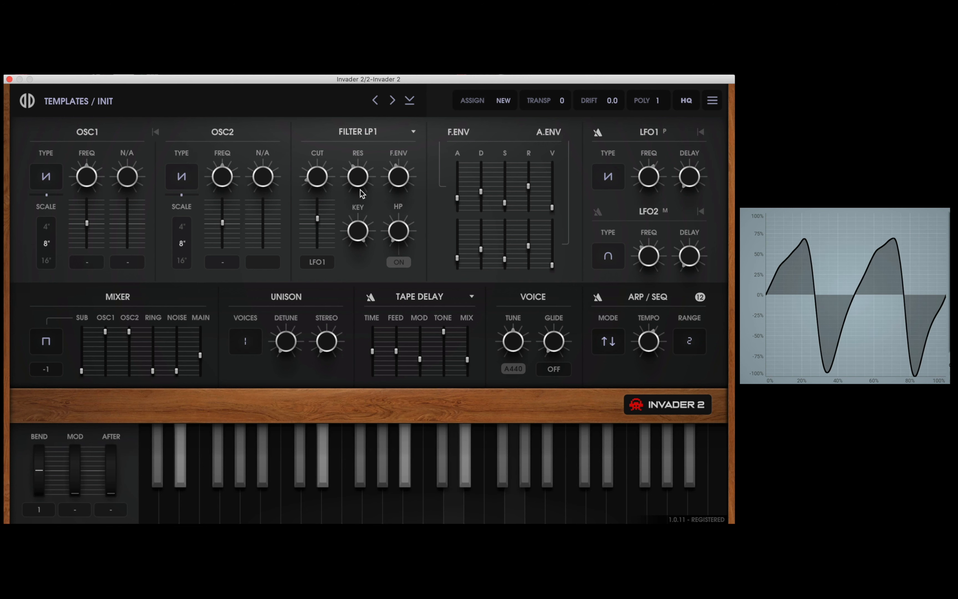
Sweep the filter envelope amount and cutoff down and up, and nudge the LFO1 filter modulation
mouse_move(399, 178)
mouse_down()
mouse_move(398, 159)
mouse_move(399, 185)
mouse_up()
mouse_move(317, 176)
mouse_down()
mouse_move(317, 153)
mouse_move(317, 172)
mouse_up()
drag(394, 170, 395, 156)
drag(327, 180, 326, 170)
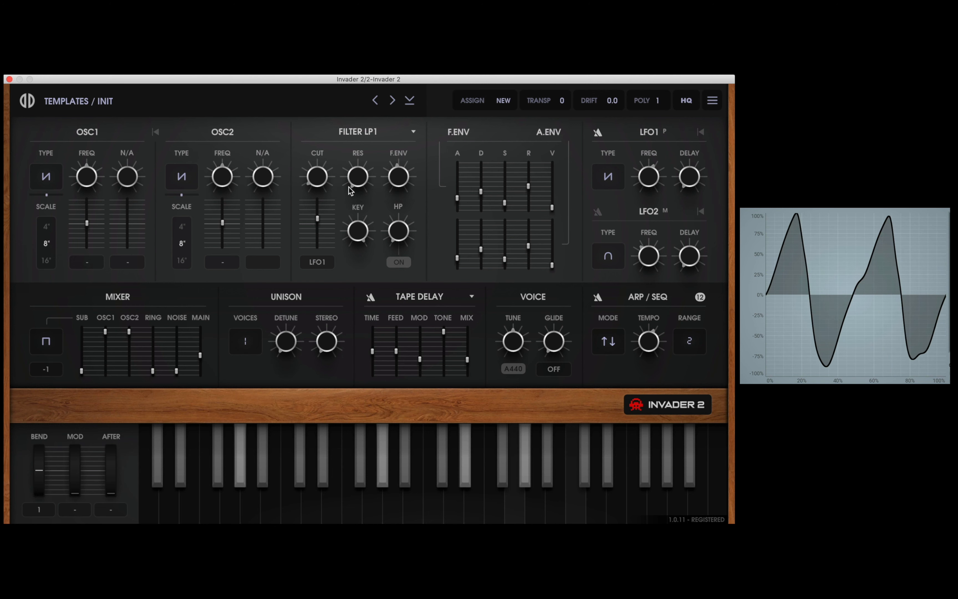
mouse_move(321, 221)
mouse_move(321, 221)
mouse_down()
mouse_move(316, 227)
mouse_move(313, 216)
mouse_up()
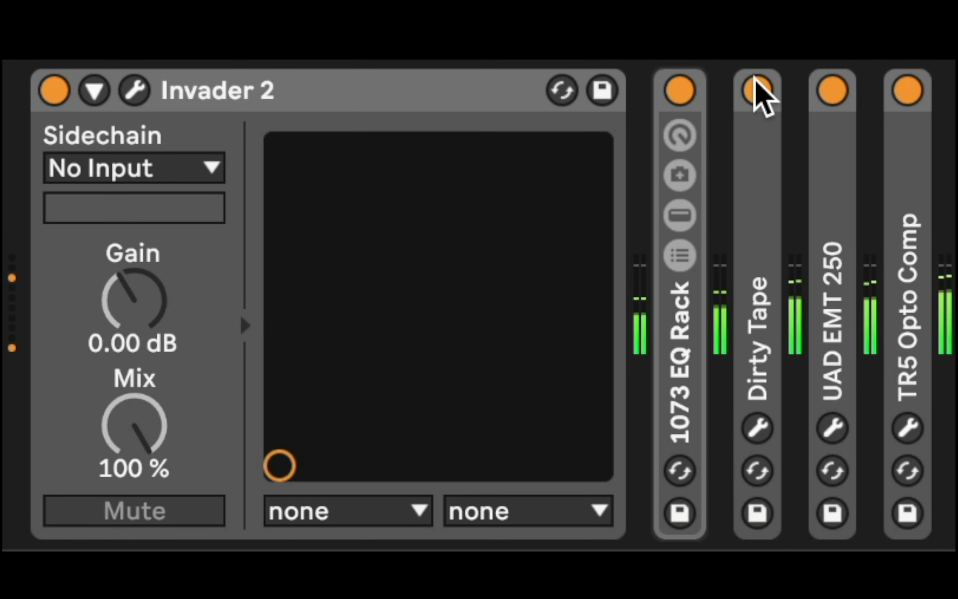
Select the four effects from 1073 EQ Rack to TR5 Opto Comp and compare the sound with them off and on
click(894, 148)
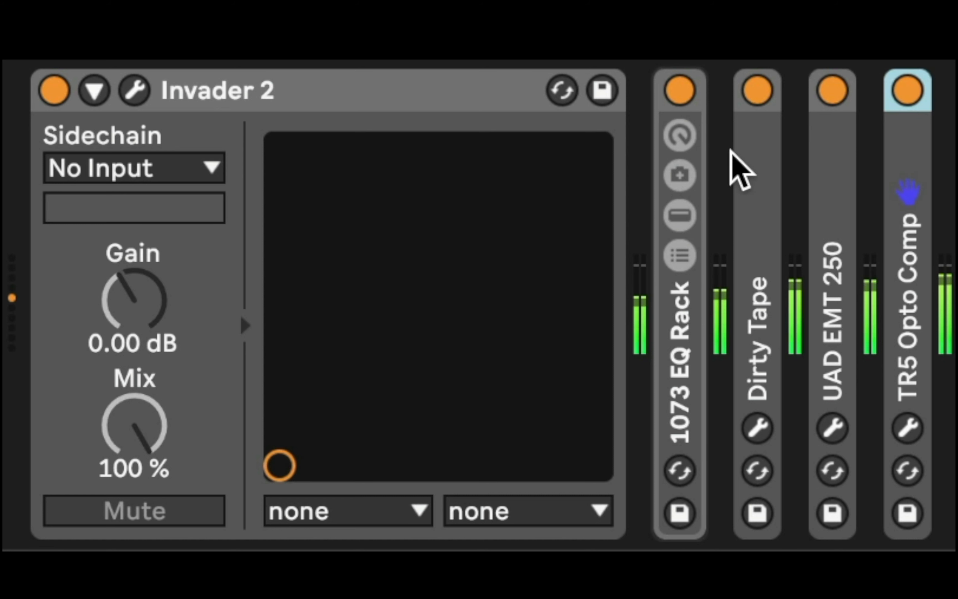
shift+click(673, 410)
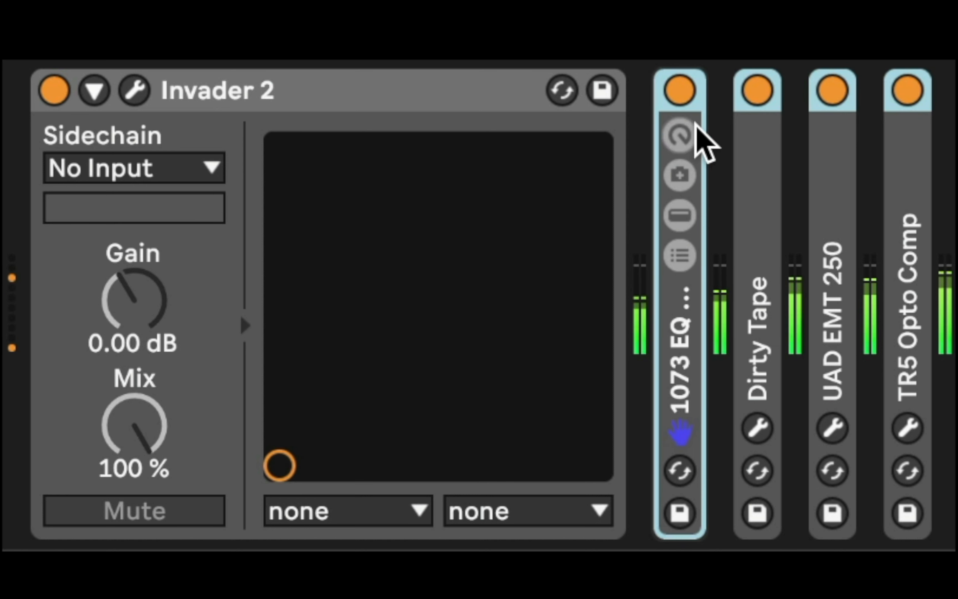
click(682, 83)
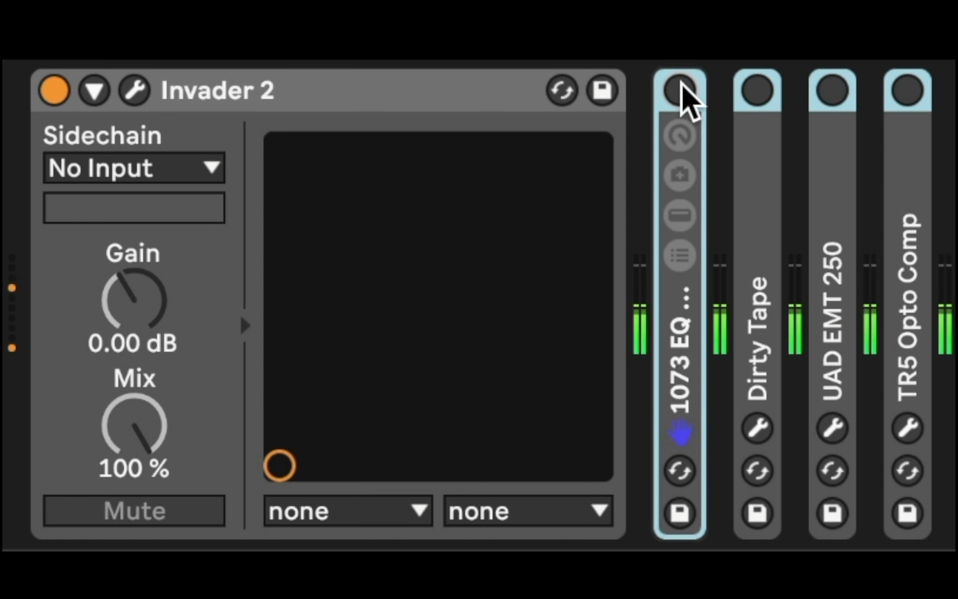
click(678, 83)
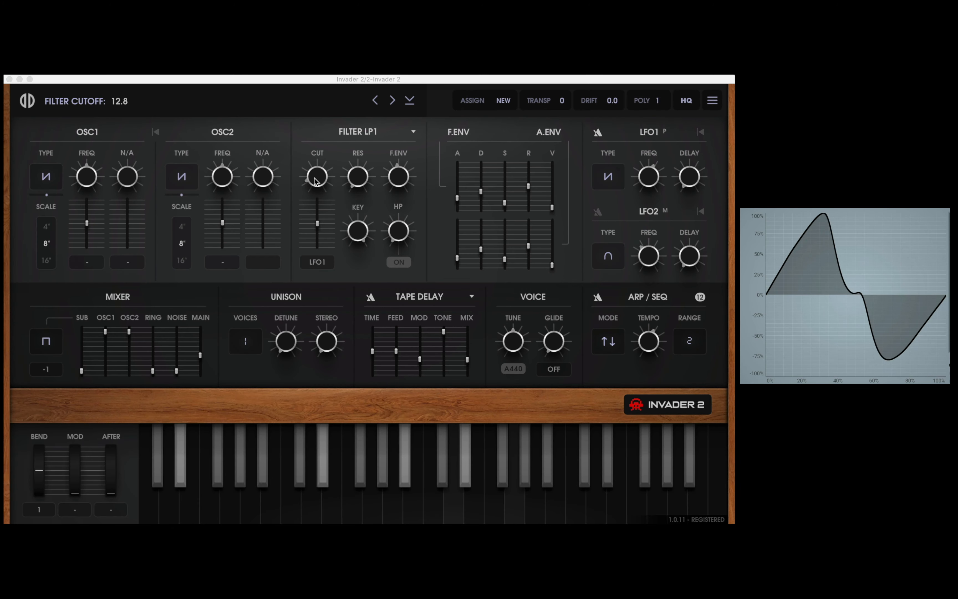
Raise the filter cutoff above 12.8 and pull the filter envelope amount well below 47.6
mouse_move(315, 181)
mouse_down()
mouse_move(315, 155)
mouse_move(315, 170)
mouse_up()
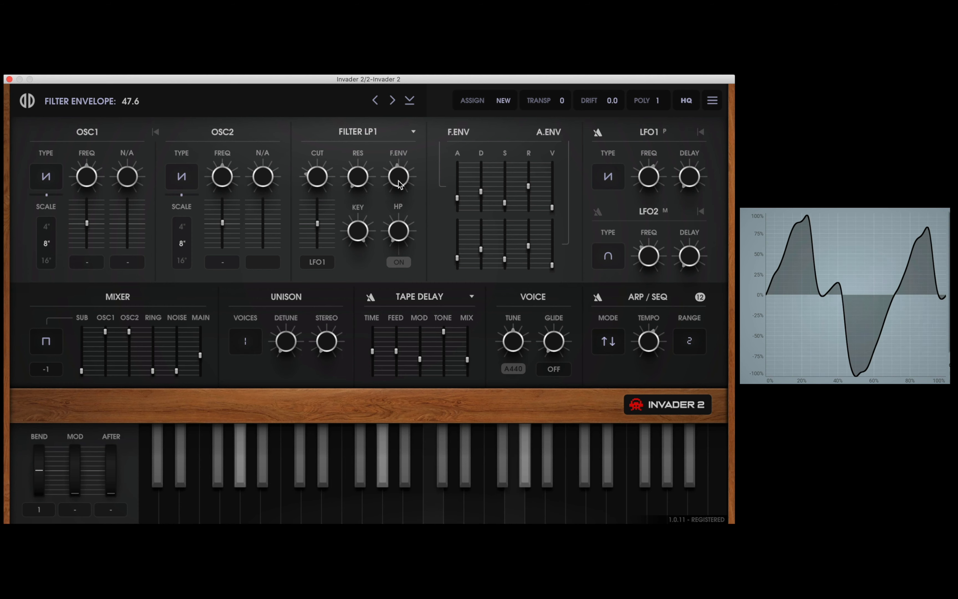
drag(399, 184, 399, 202)
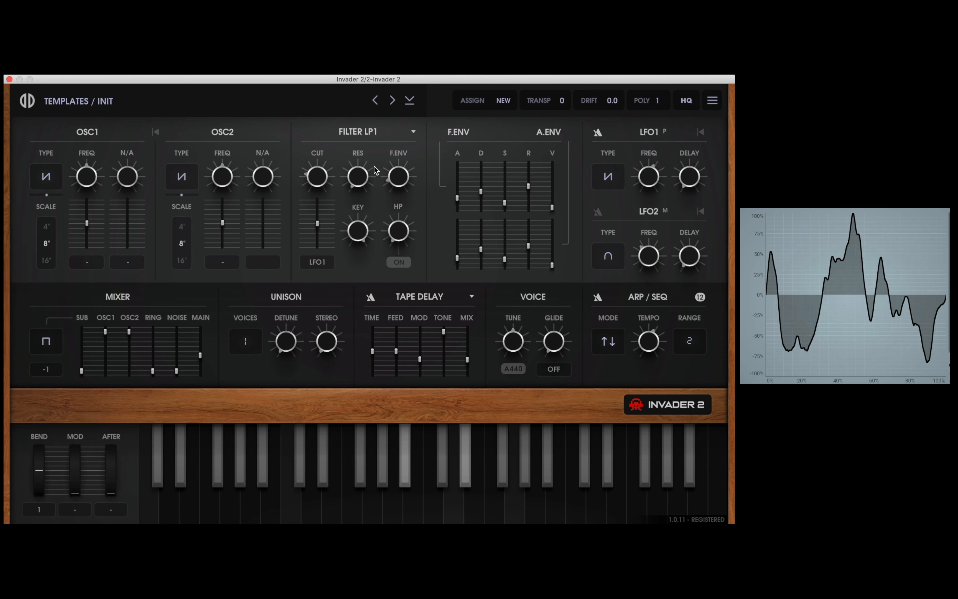
Lower the filter cutoff while the arpeggio plays
drag(316, 177, 319, 192)
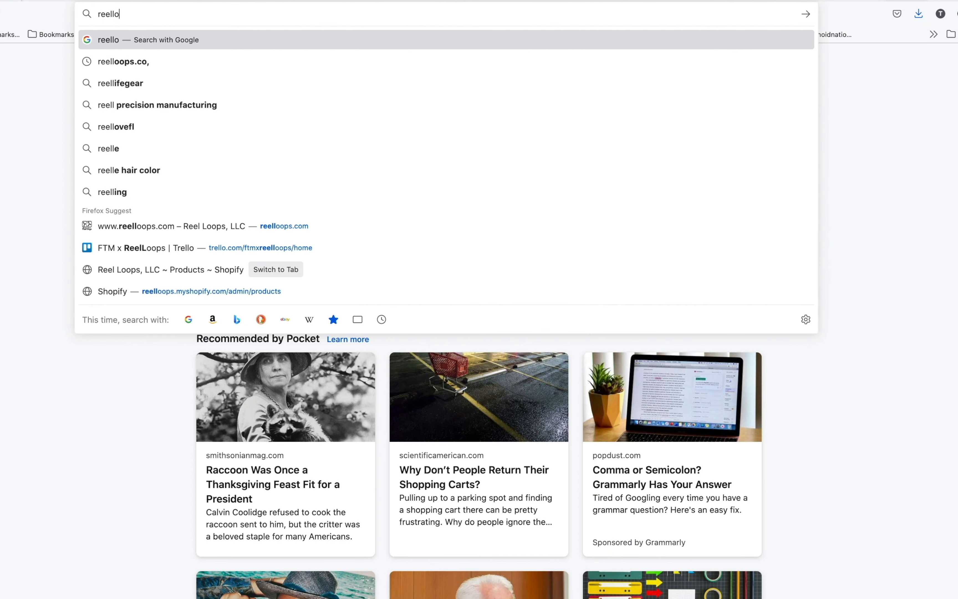
Open reelloops.com in the browser and look through the Sweet Fusion Vol.1 preset pack page
text(oops.)
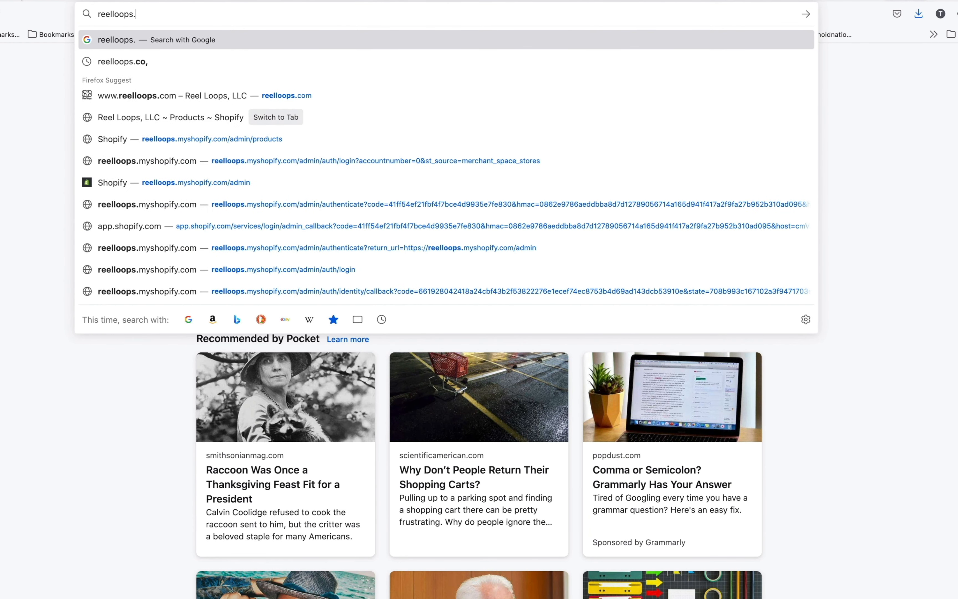
text(com)
key(Return)
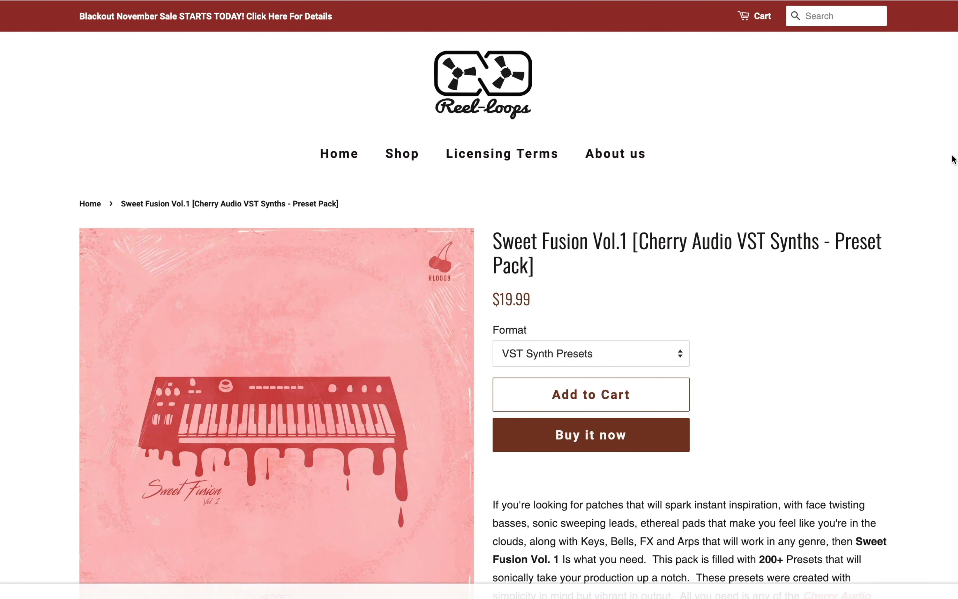
scroll(953, 159, down, 5)
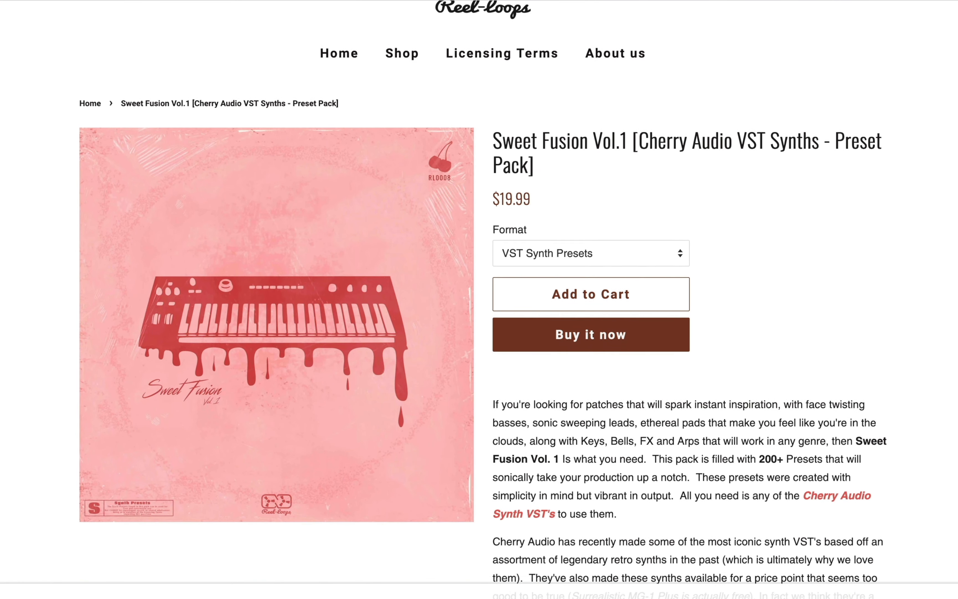
scroll(483, 299, down, 3)
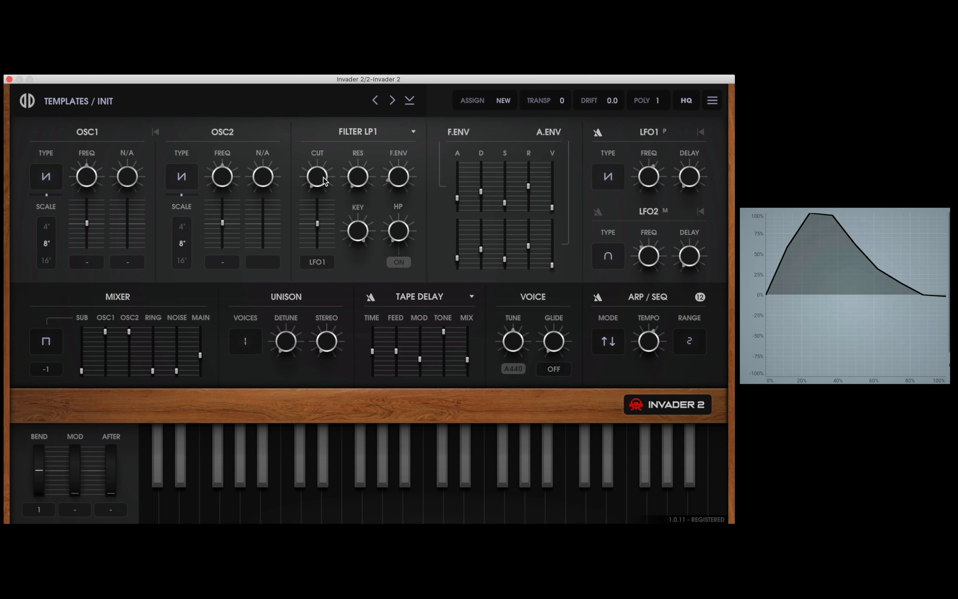
Sweep the filter cutoff up, reduce the filter envelope amount, and bring the cutoff back down to 16.3
drag(324, 180, 323, 152)
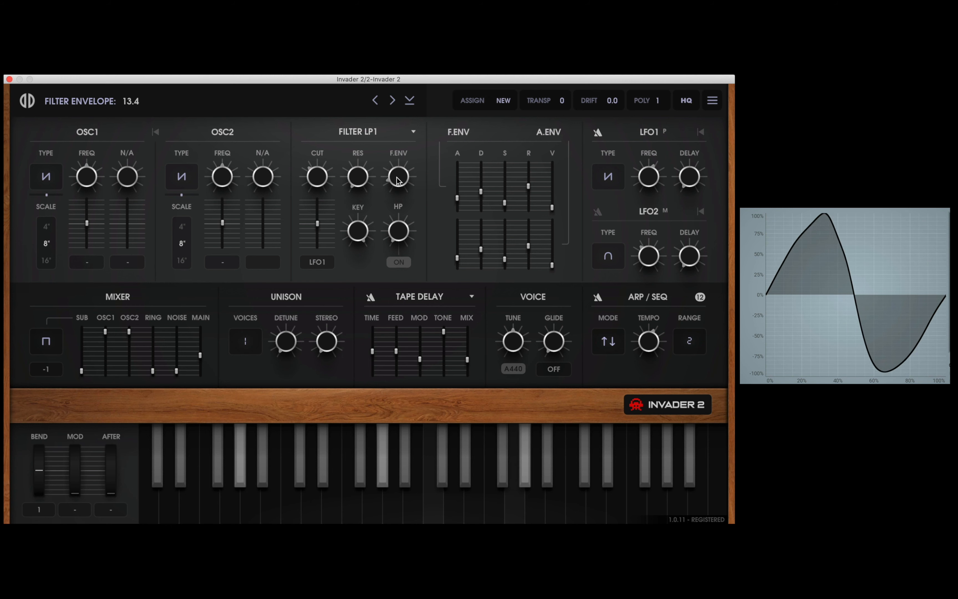
mouse_move(400, 187)
mouse_down()
mouse_move(400, 169)
mouse_move(400, 197)
mouse_up()
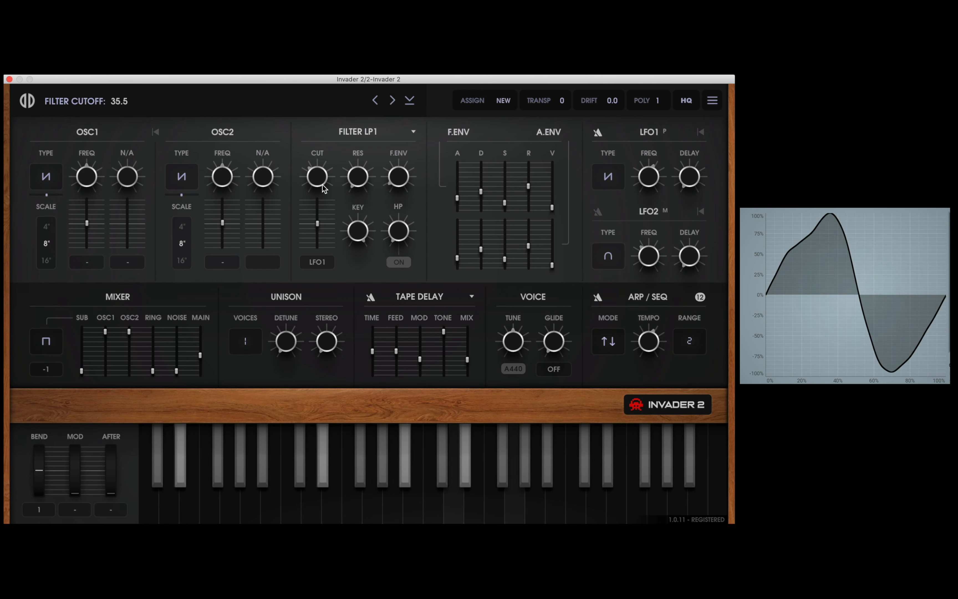
drag(319, 179, 319, 194)
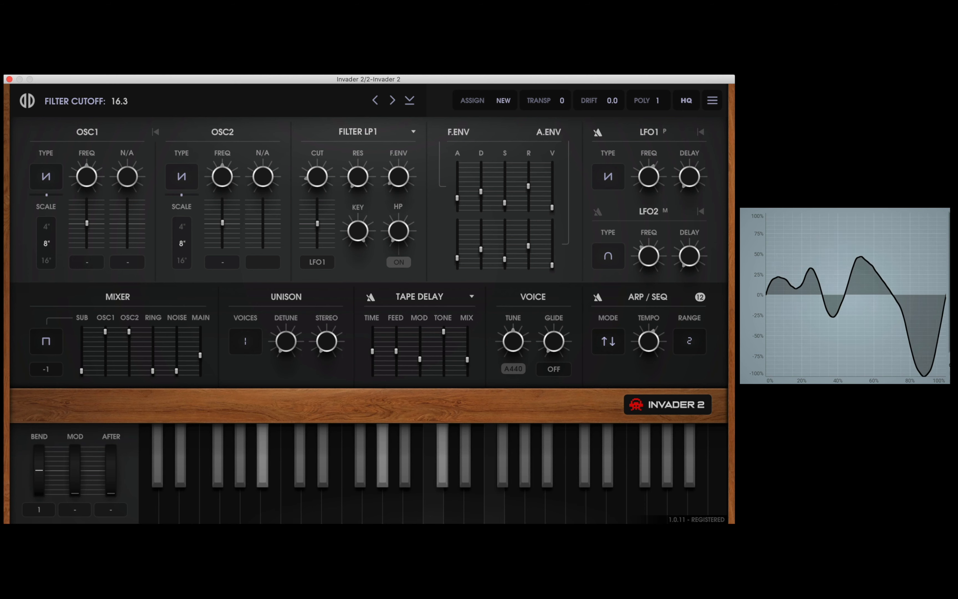
Try a faster rate for LFO1, and set its synced frequency to 1/8T
drag(648, 176, 649, 158)
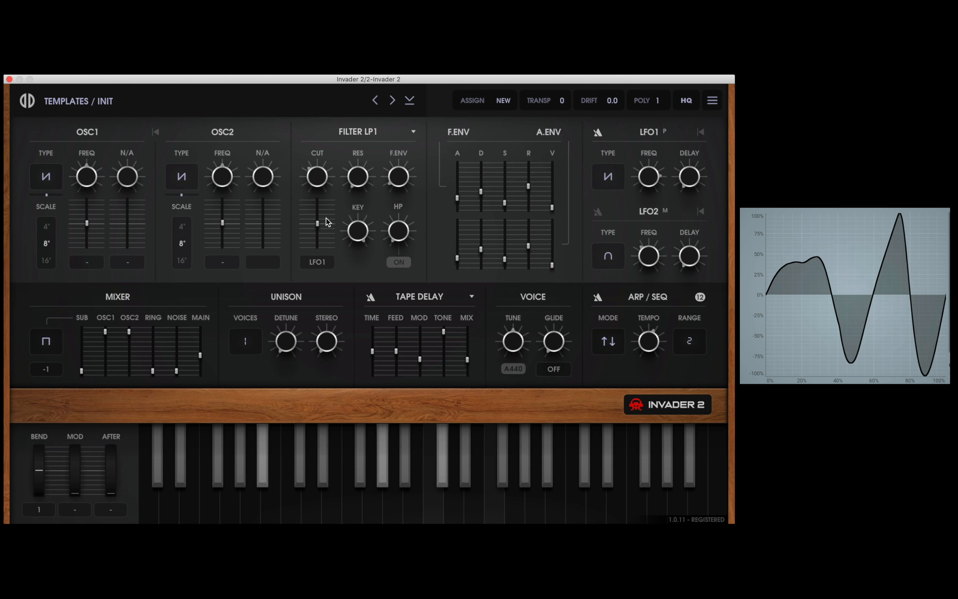
drag(317, 223, 317, 223)
drag(645, 166, 645, 171)
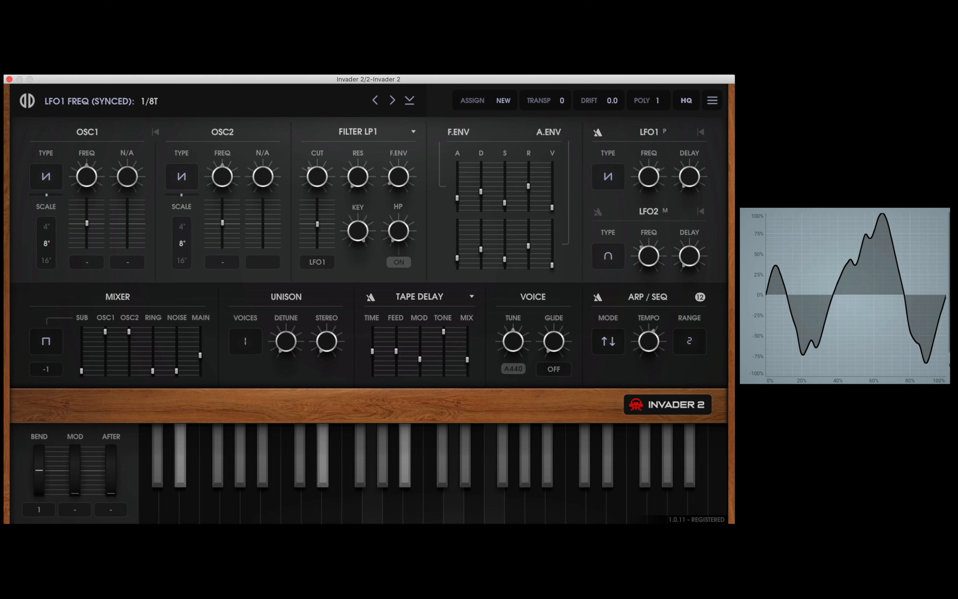
Pull the LFO1 filter modulation below centre, with the cutoff at 15.8 and the filter envelope amount at 24.7
drag(315, 223, 317, 229)
drag(317, 177, 317, 180)
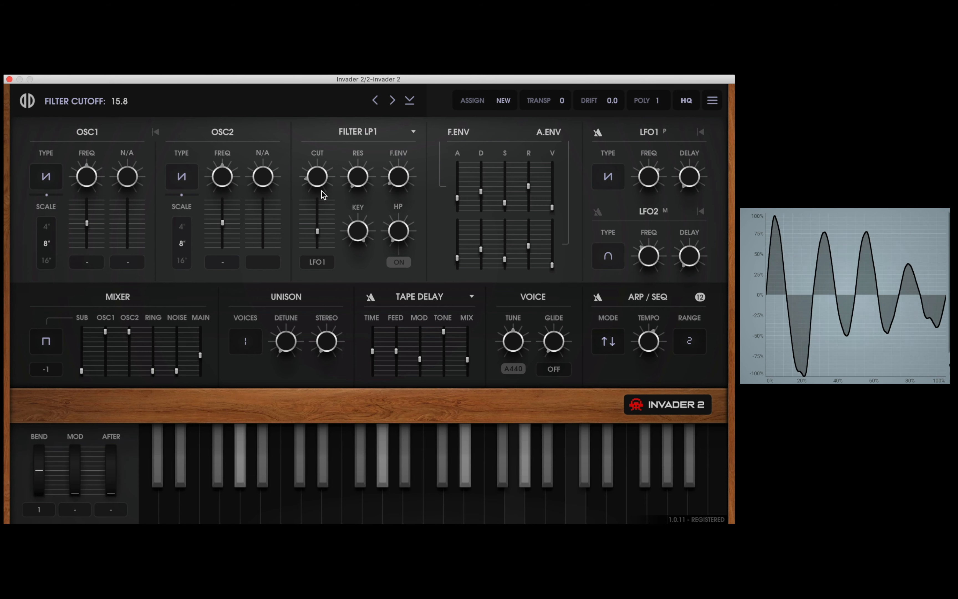
mouse_move(398, 176)
mouse_down()
mouse_move(398, 154)
mouse_move(358, 177)
mouse_move(358, 155)
mouse_move(399, 177)
mouse_move(398, 190)
mouse_up()
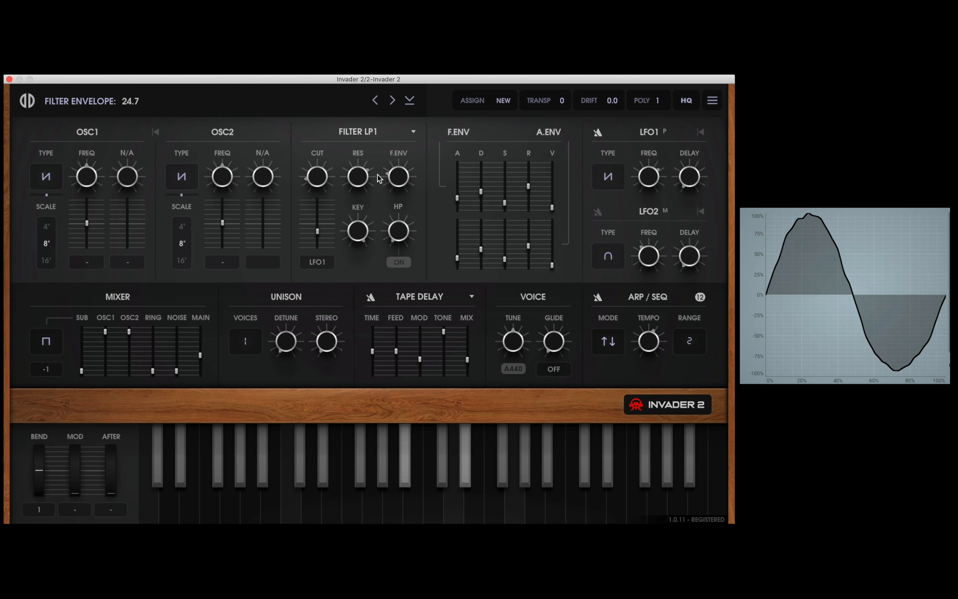
Set the LFO1 filter modulation to 10.0 and the filter envelope amount to 5.8, adjusting the cutoff between them
drag(323, 186, 357, 196)
drag(321, 231, 321, 223)
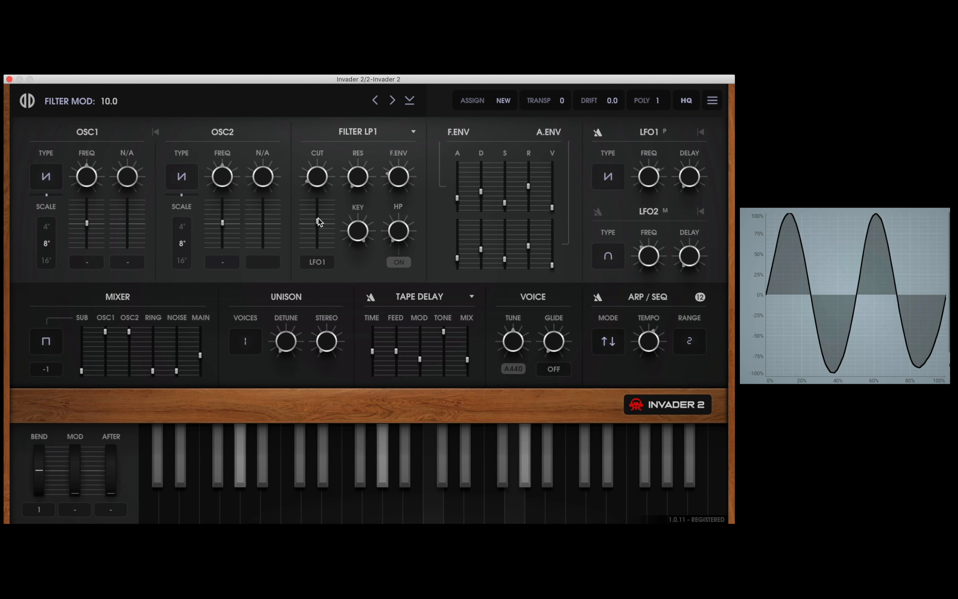
mouse_move(317, 176)
mouse_down()
mouse_move(317, 162)
mouse_move(317, 176)
mouse_up()
drag(408, 178, 408, 185)
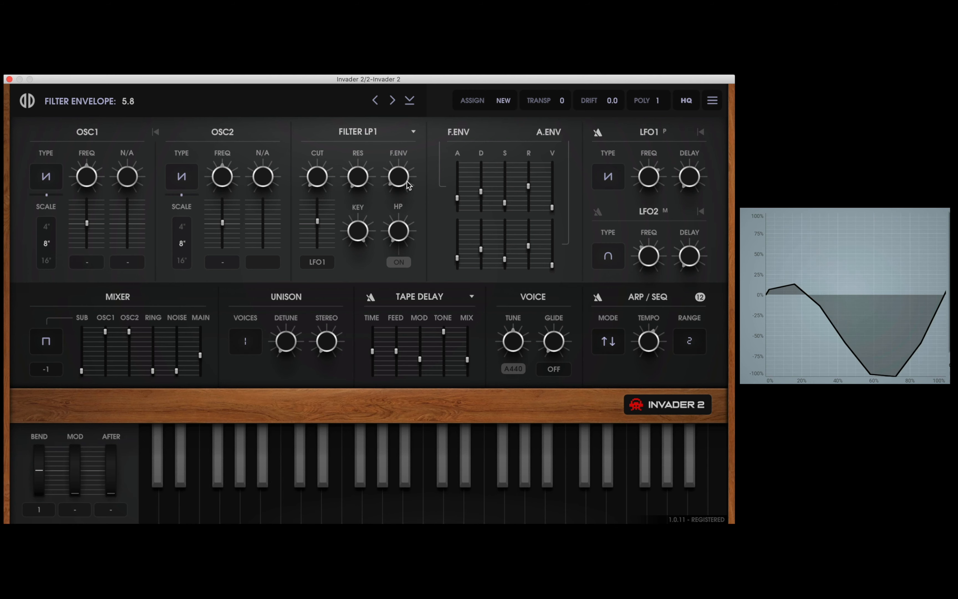